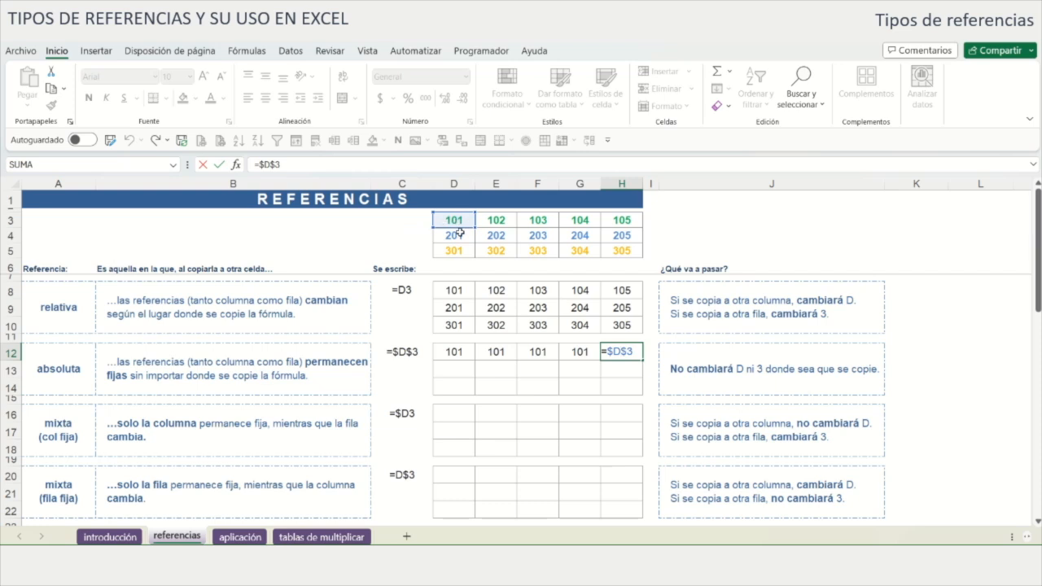
# Copy the absolute-reference formulas in D12:H12 down through row 14.
pyautogui.press('Return')
pyautogui.moveTo(456, 352); pyautogui.dragTo(642, 358)
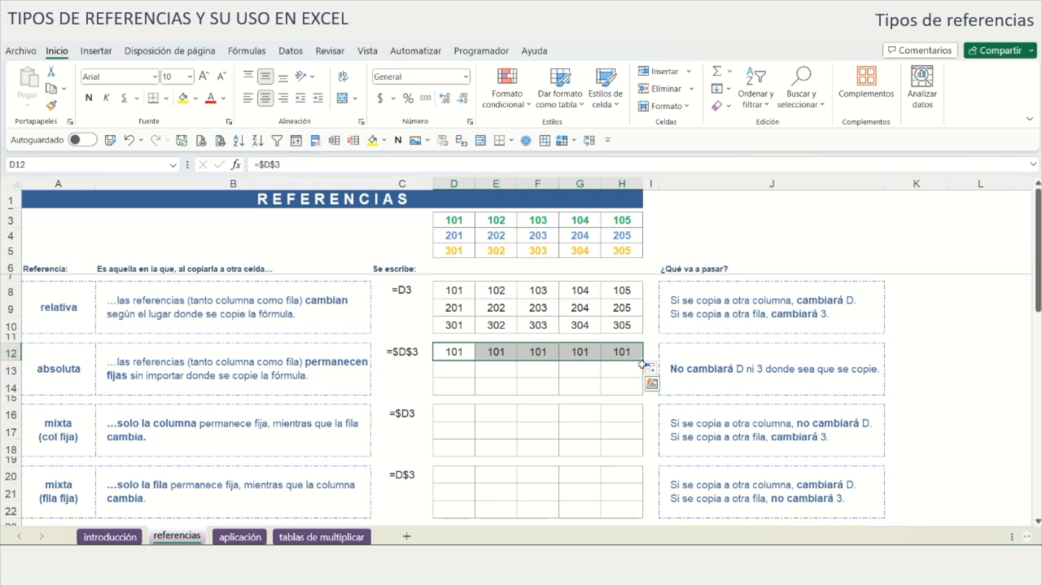
pyautogui.moveTo(643, 364); pyautogui.dragTo(642, 390)
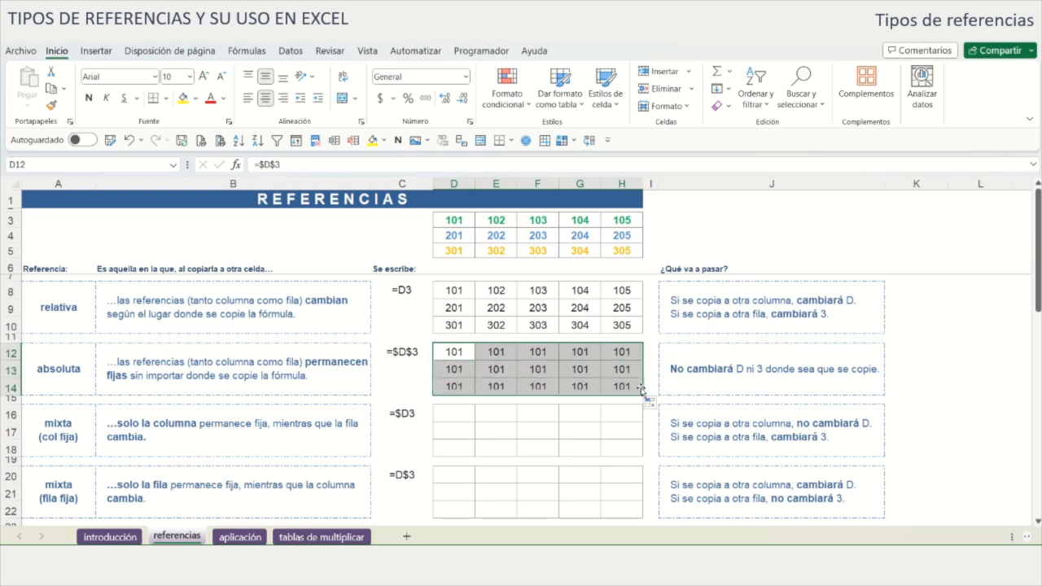
pyautogui.click(597, 373)
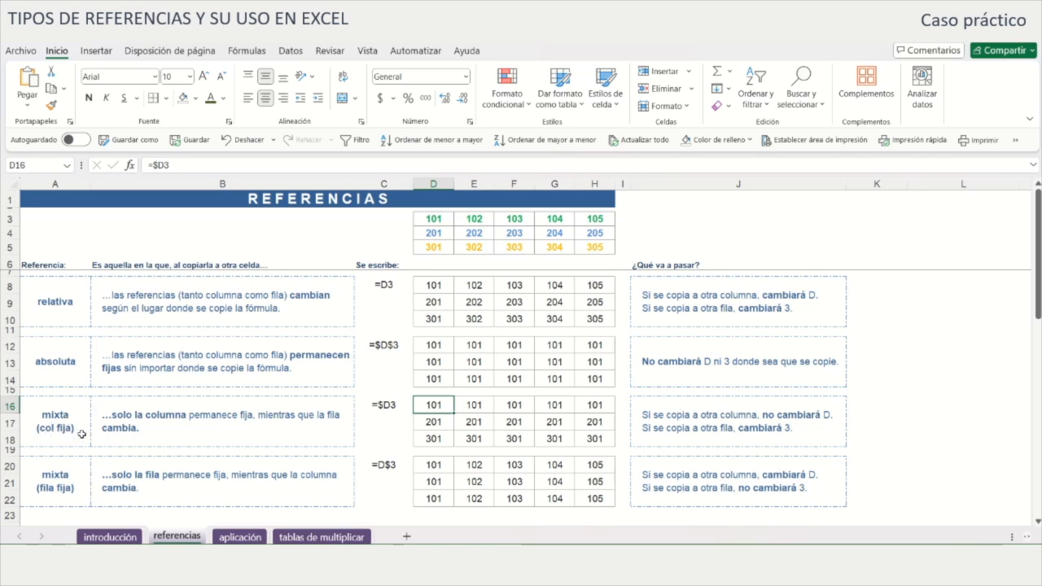
# Examine the mixed-reference blocks against source row 3, including the formula in H22.
pyautogui.moveTo(434, 405); pyautogui.dragTo(435, 438)
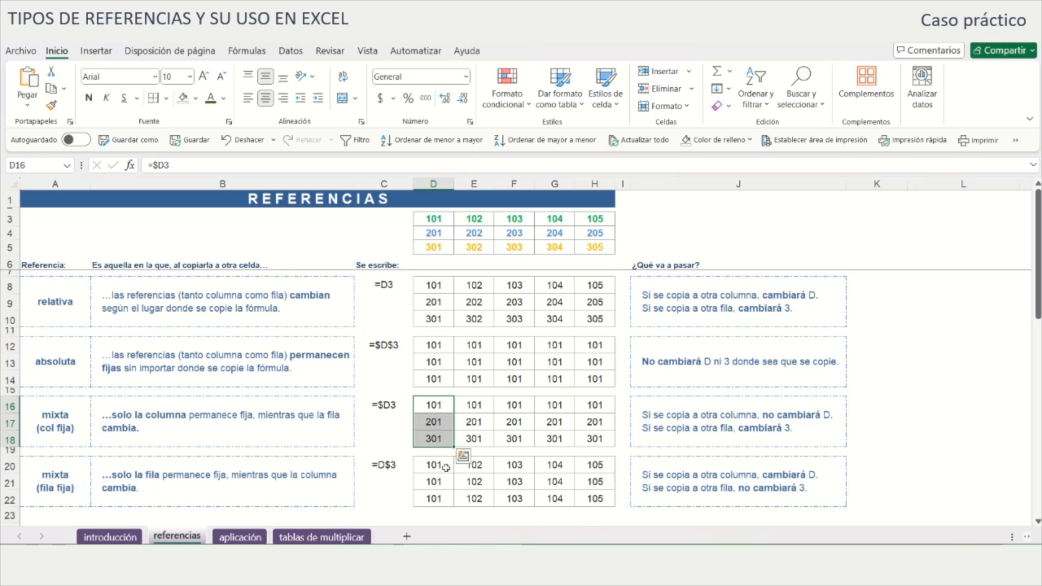
pyautogui.moveTo(436, 465); pyautogui.dragTo(583, 468)
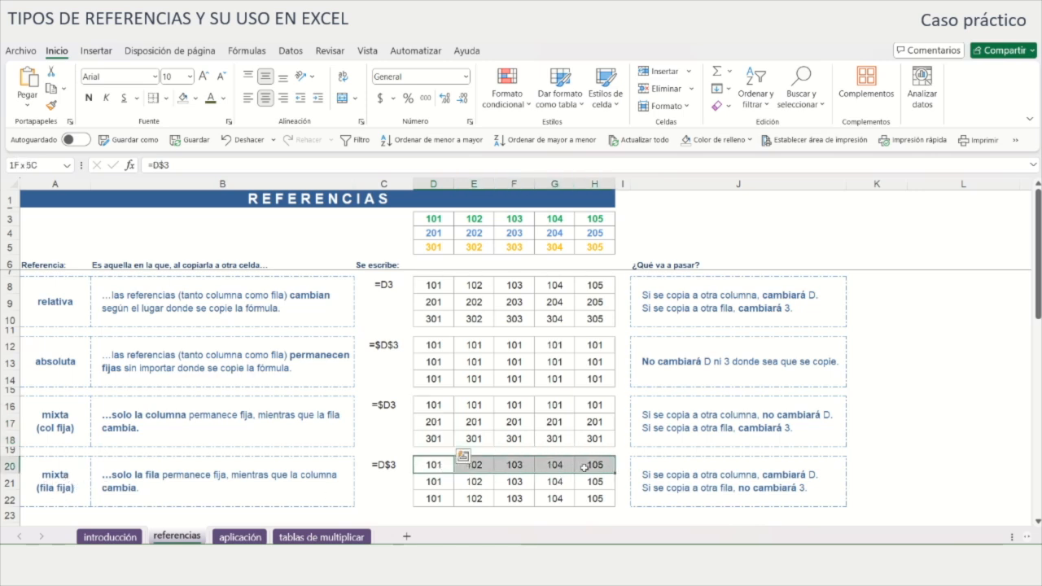
pyautogui.moveTo(438, 214); pyautogui.dragTo(584, 232)
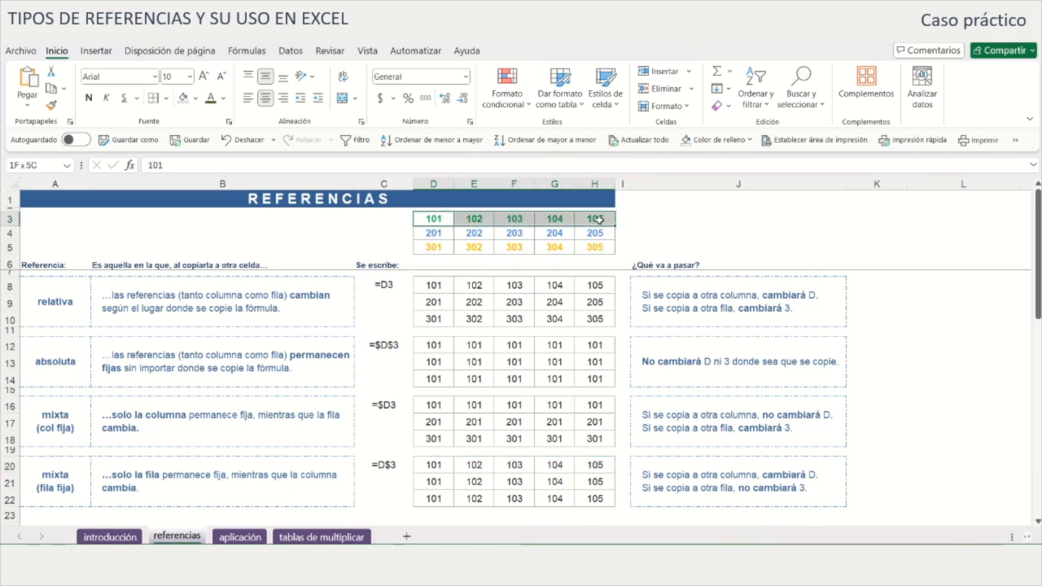
pyautogui.click(552, 480)
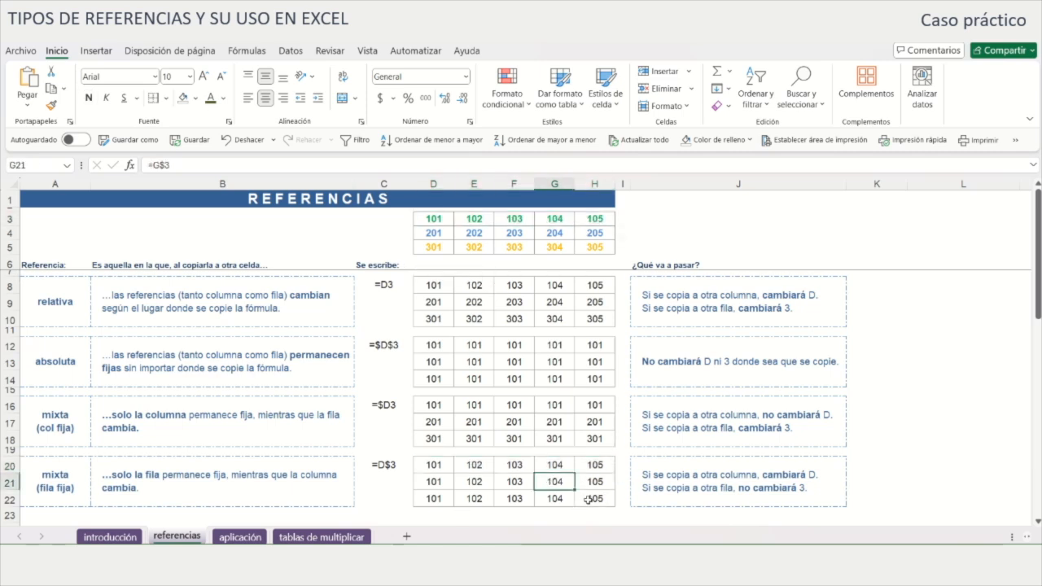
pyautogui.doubleClick(587, 499)
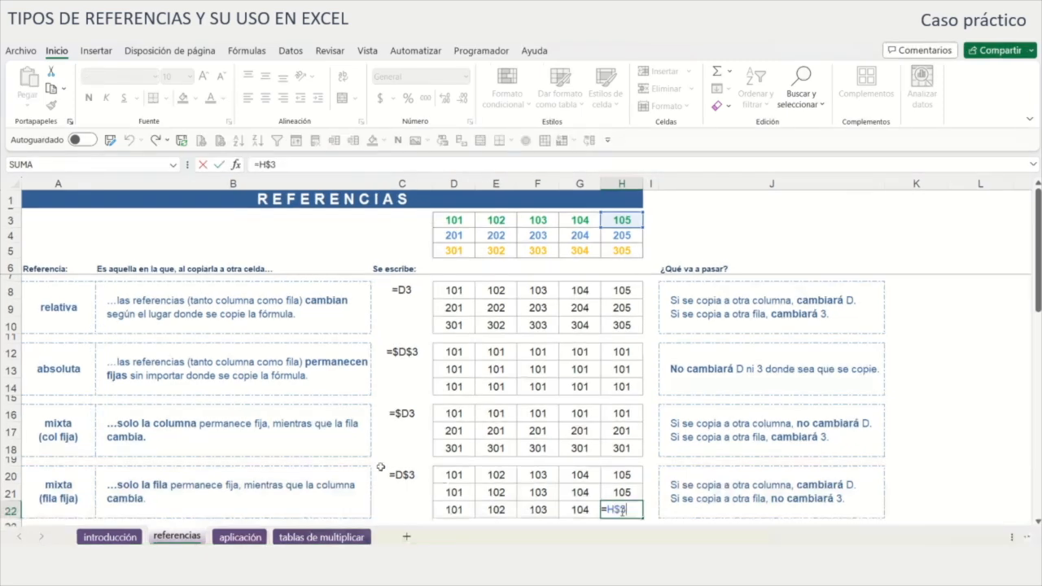
pyautogui.hotkey('ctrl', 'Return')
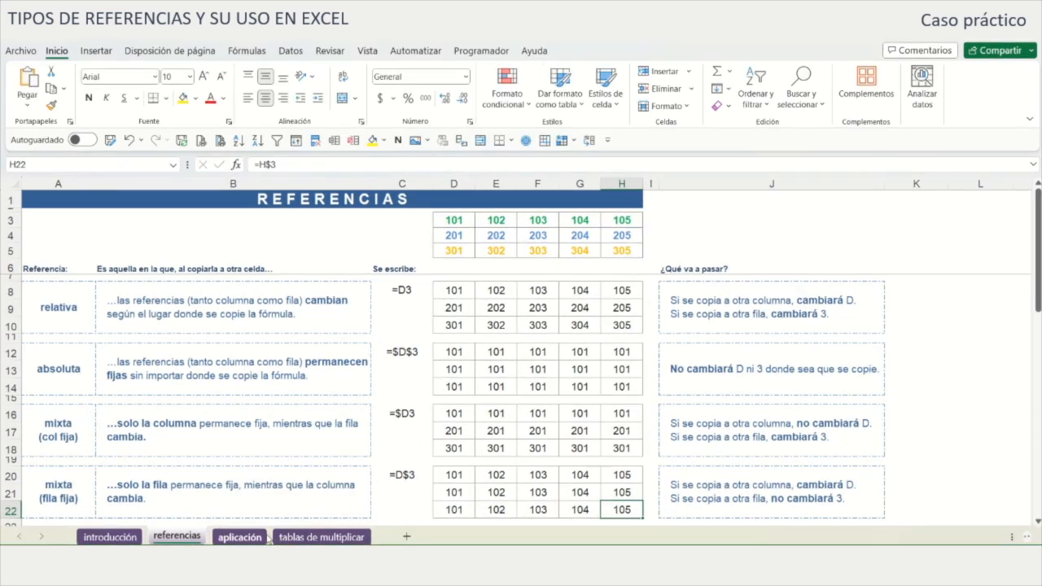
# On the aplicación sheet, calculate Producto 1's TOTAL (DLS) in E7 with =C7*D7.
pyautogui.click(230, 539)
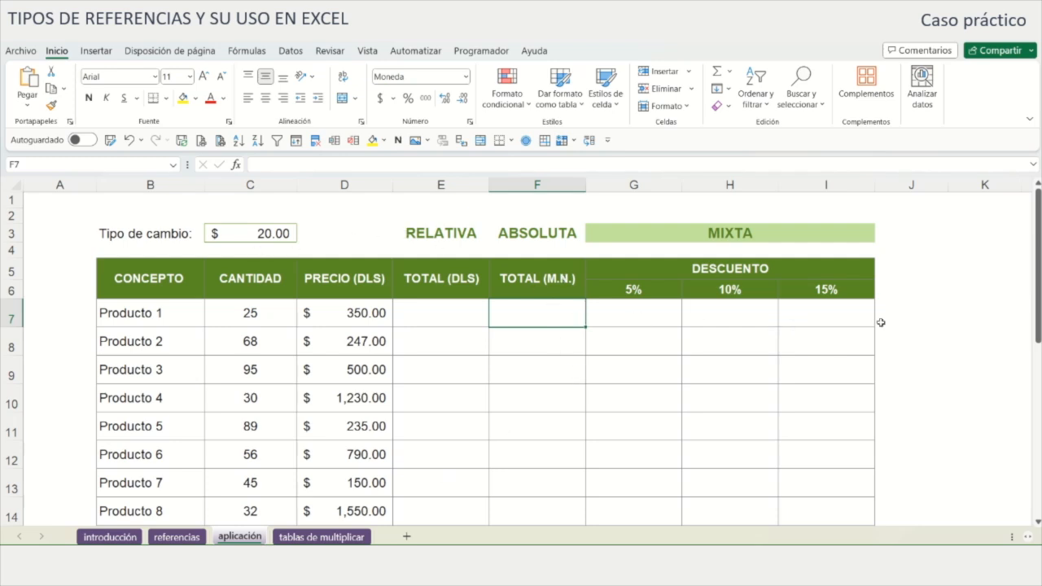
pyautogui.click(427, 313)
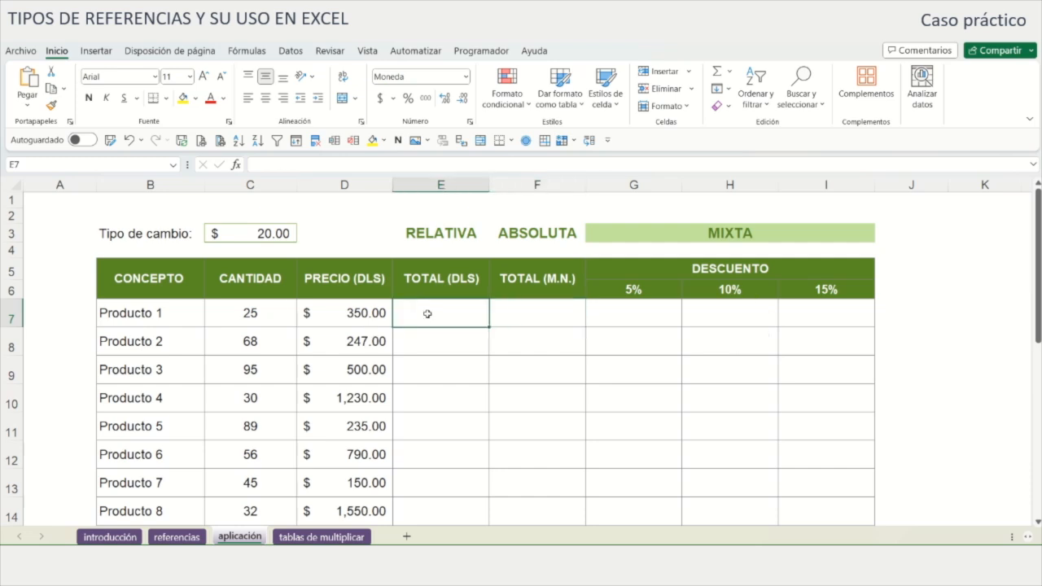
pyautogui.write('=')
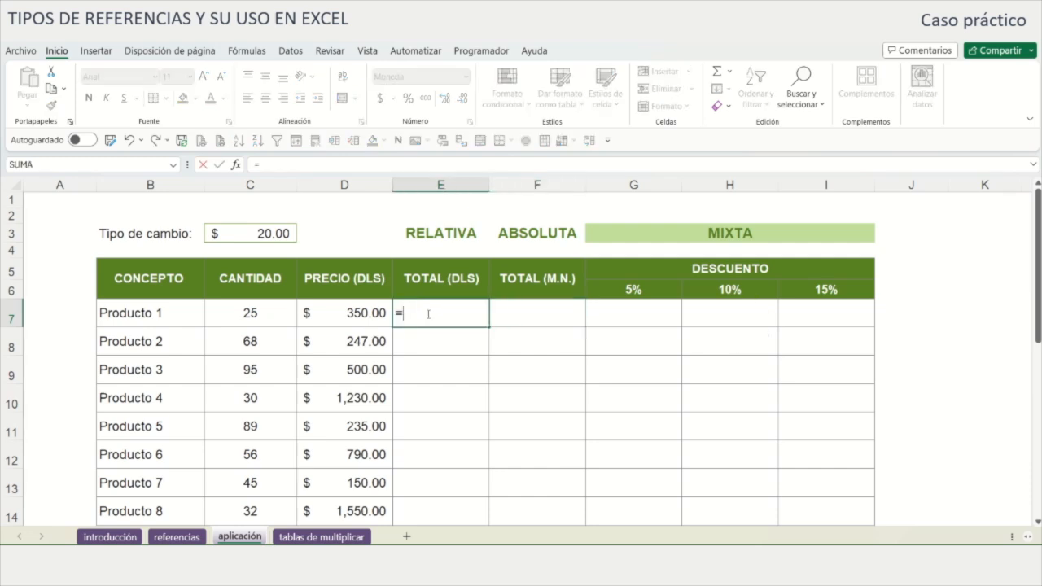
pyautogui.click(248, 315)
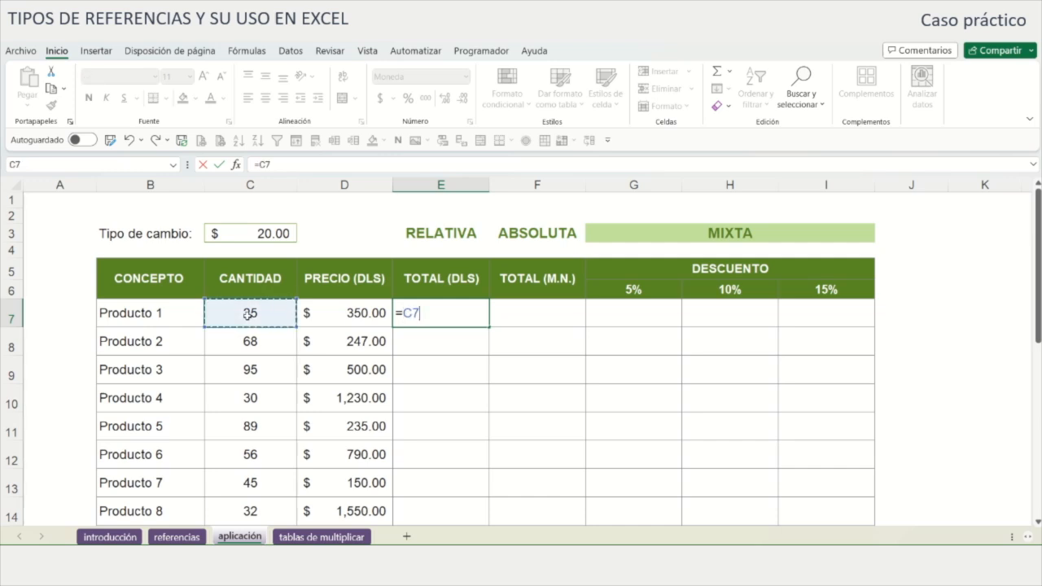
pyautogui.write('*')
pyautogui.click(340, 318)
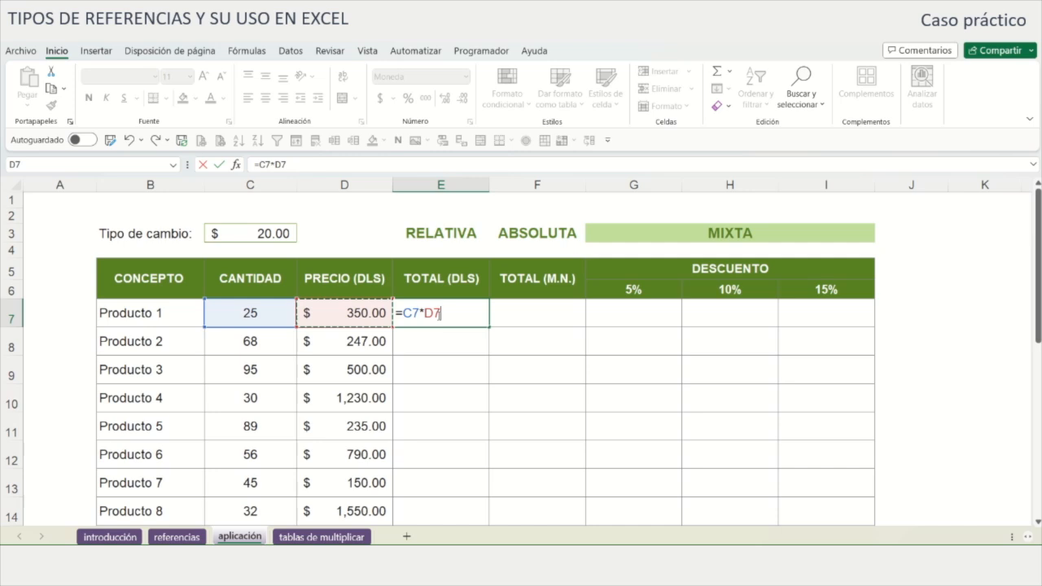
pyautogui.press('Return')
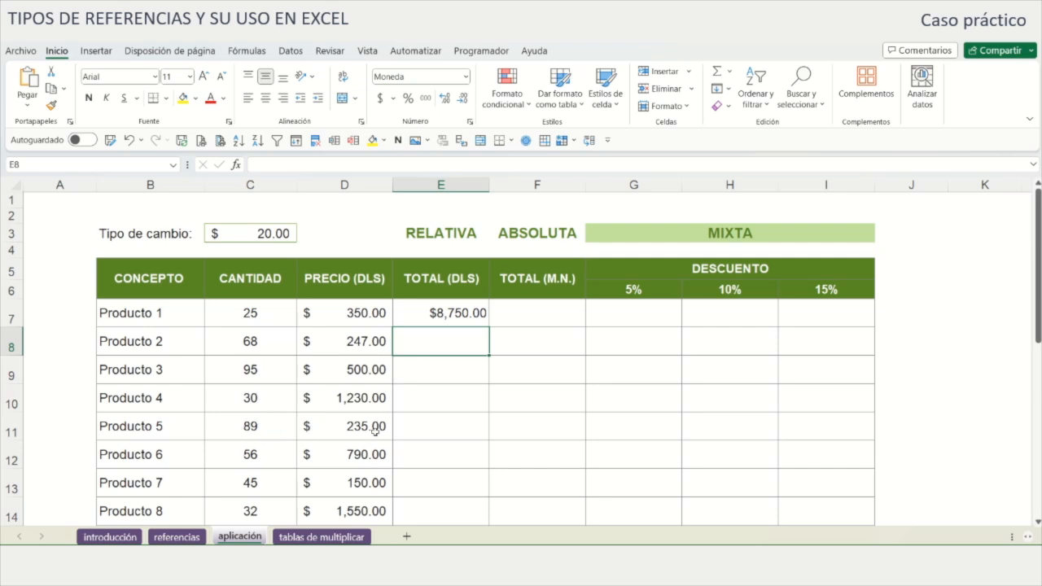
# Copy the TOTAL (DLS) formula from E7 down to Producto 10 in E16.
pyautogui.doubleClick(425, 313)
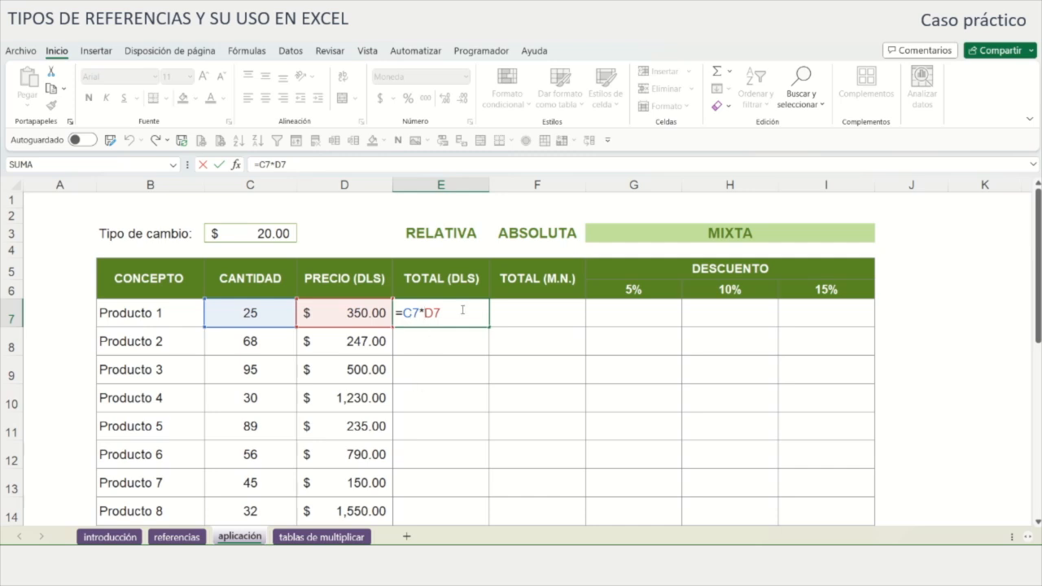
pyautogui.hotkey('ctrl', 'Return')
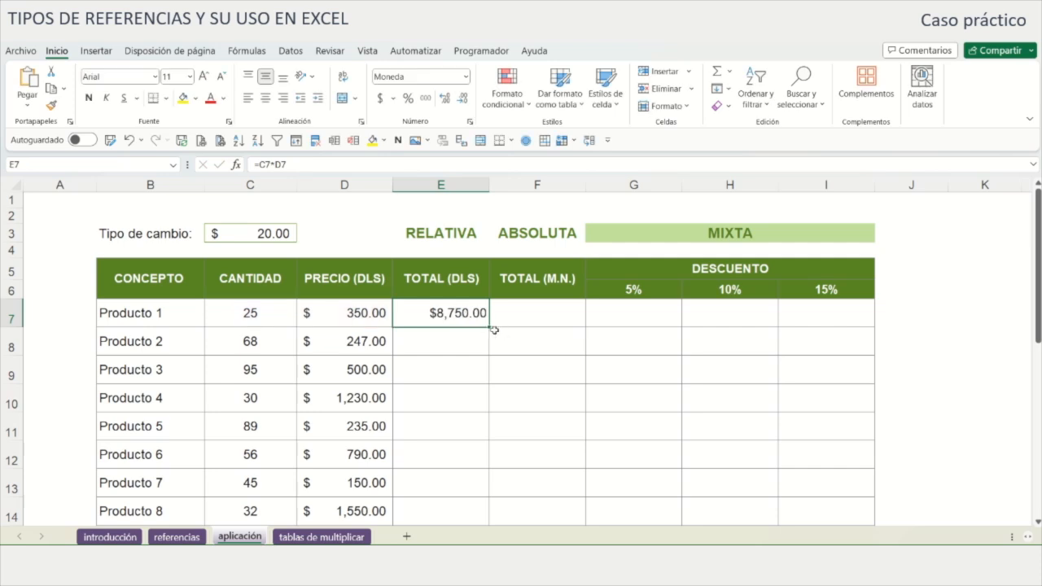
pyautogui.moveTo(490, 327); pyautogui.dragTo(473, 497)
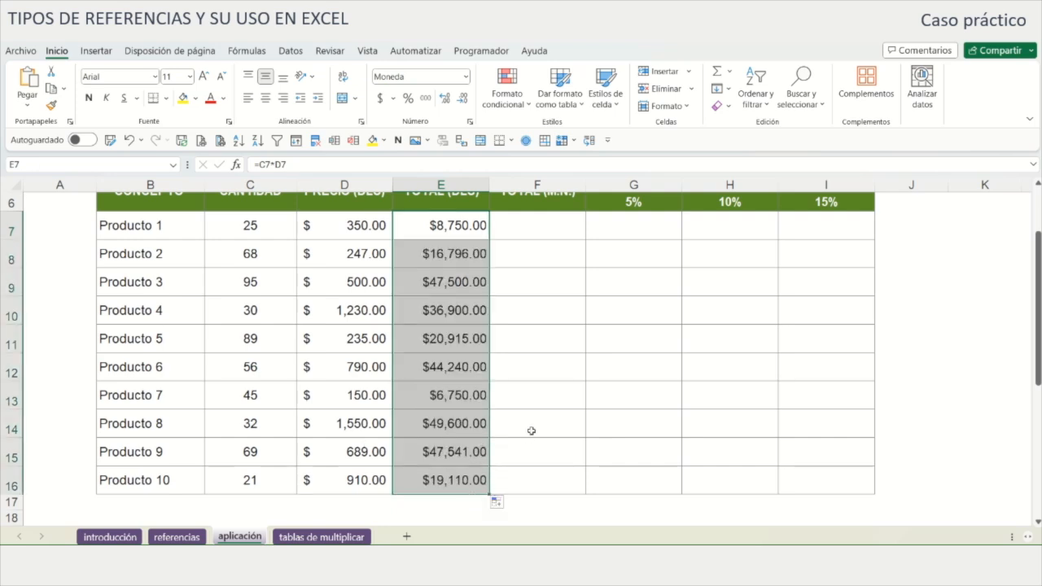
# Inspect the cell references in the copied TOTAL (DLS) formula for Producto 10.
pyautogui.click(471, 449)
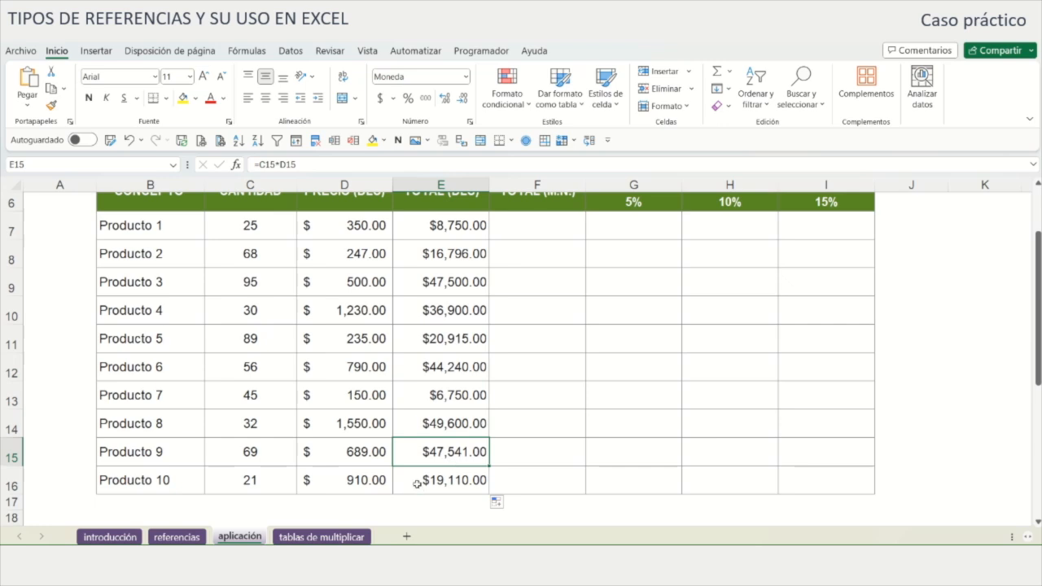
pyautogui.doubleClick(416, 485)
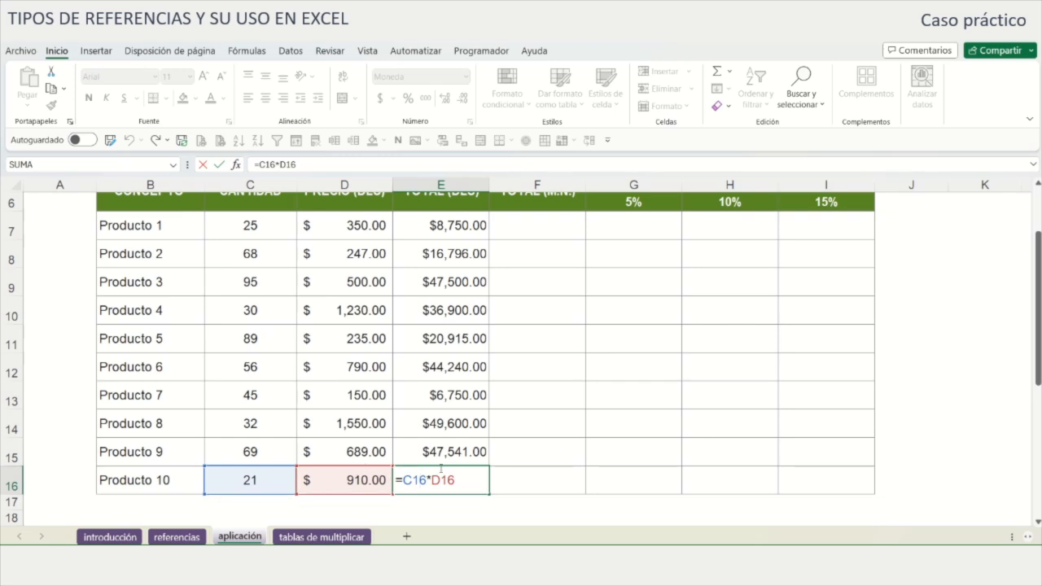
pyautogui.press('Return')
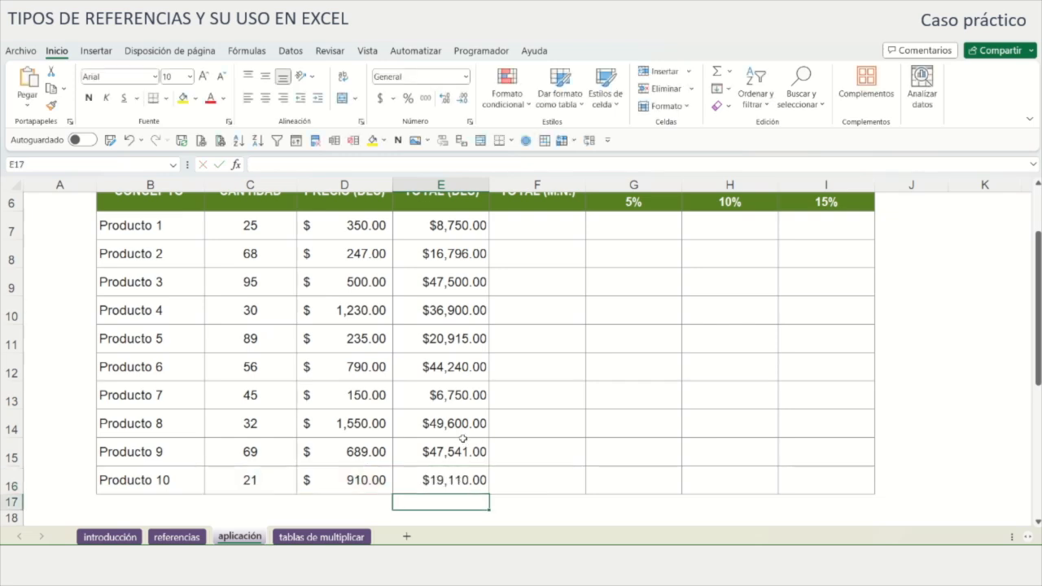
# Calculate Producto 1's TOTAL (M.N.) in F7 with =E7*C3, using the Tipo de cambio cell.
pyautogui.scroll(2, 463, 438)
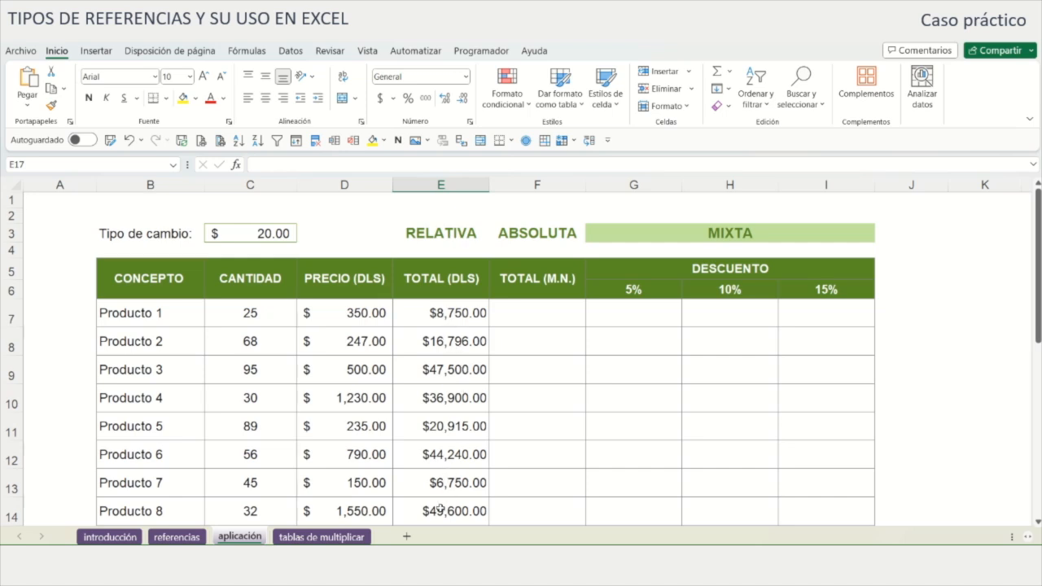
pyautogui.click(532, 308)
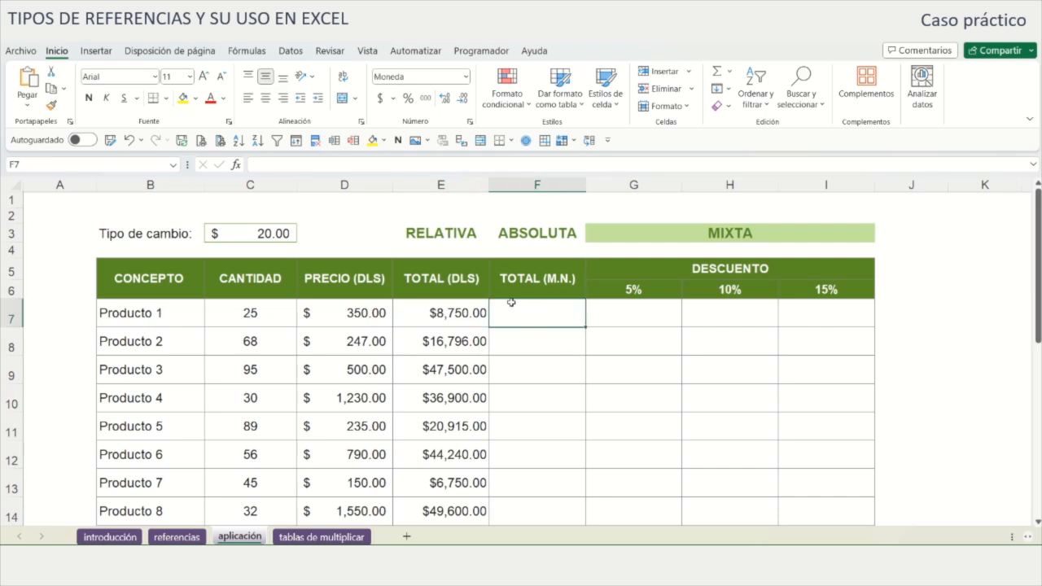
pyautogui.click(427, 322)
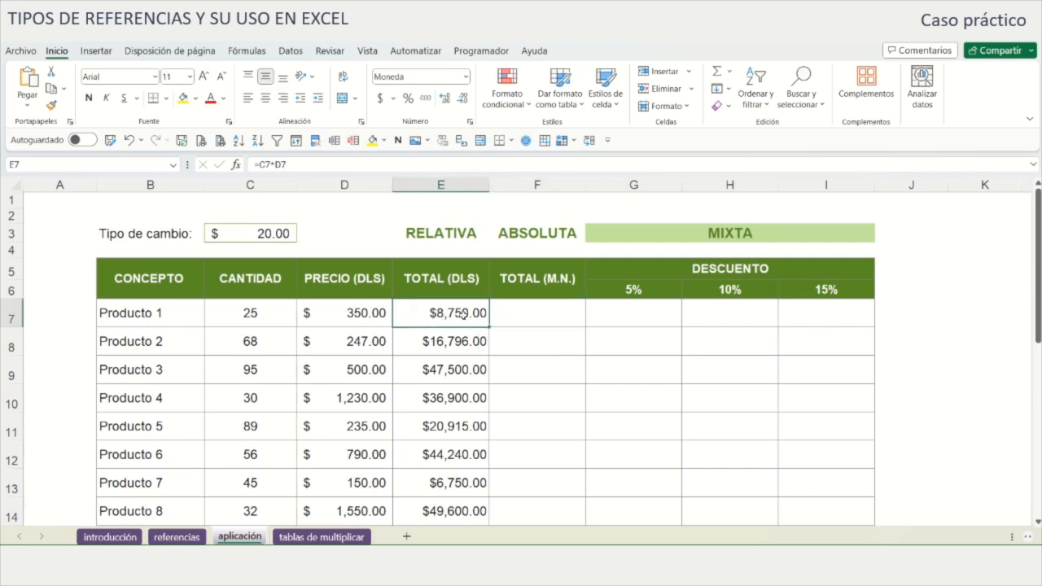
pyautogui.click(540, 317)
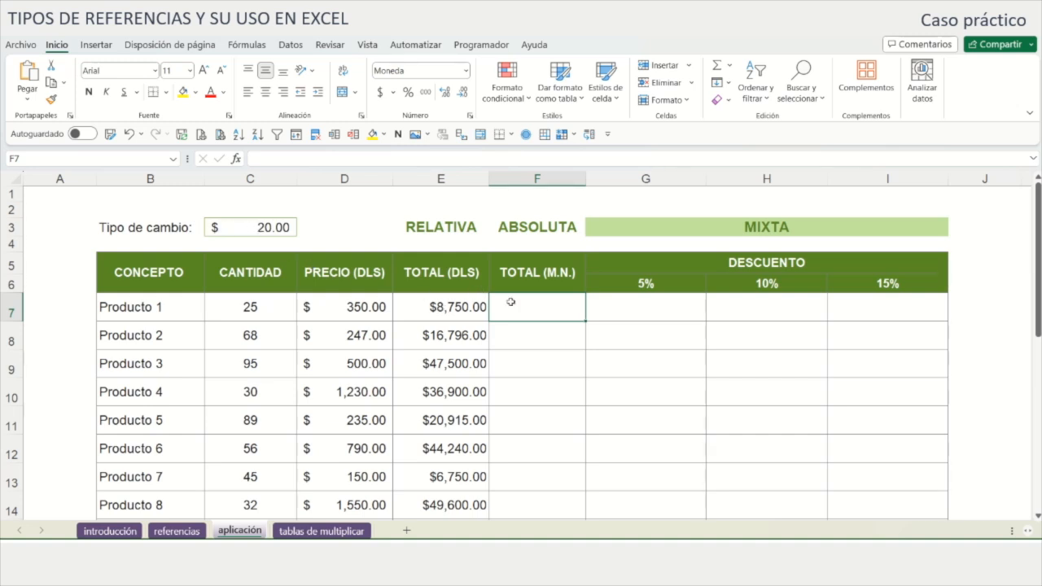
pyautogui.write('=')
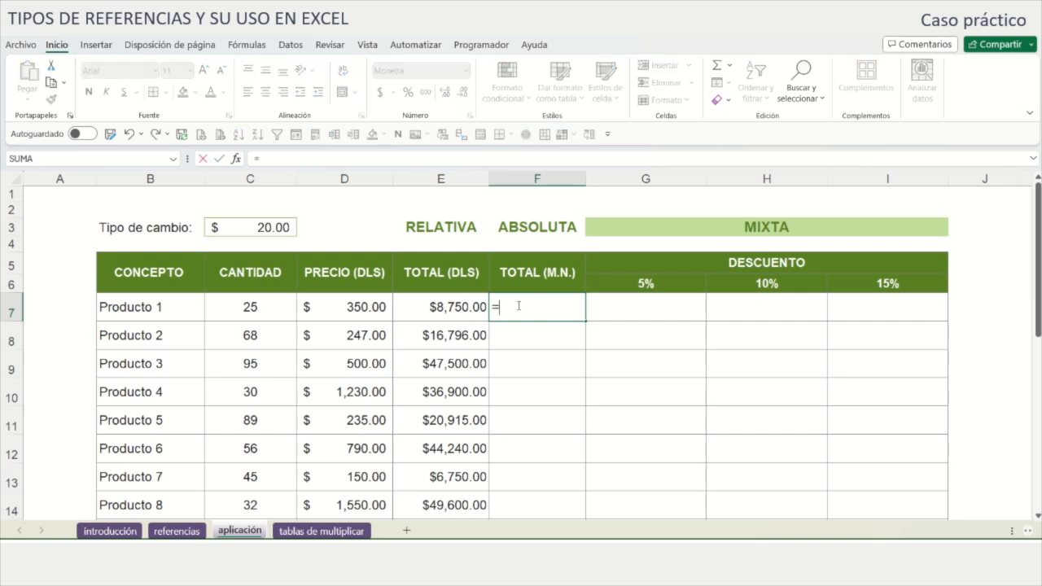
pyautogui.click(443, 307)
pyautogui.write('*')
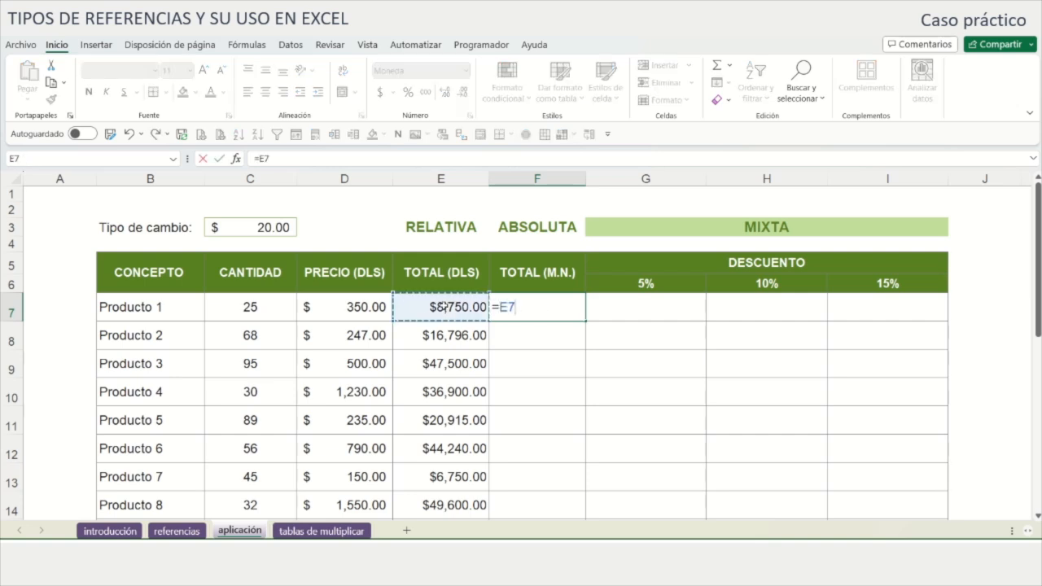
pyautogui.click(233, 222)
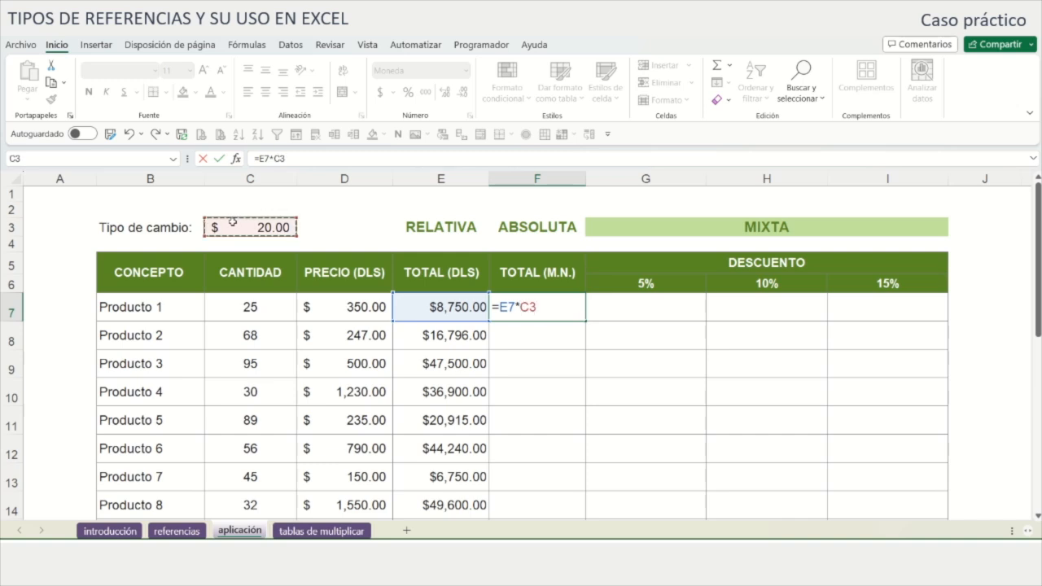
pyautogui.press('Return')
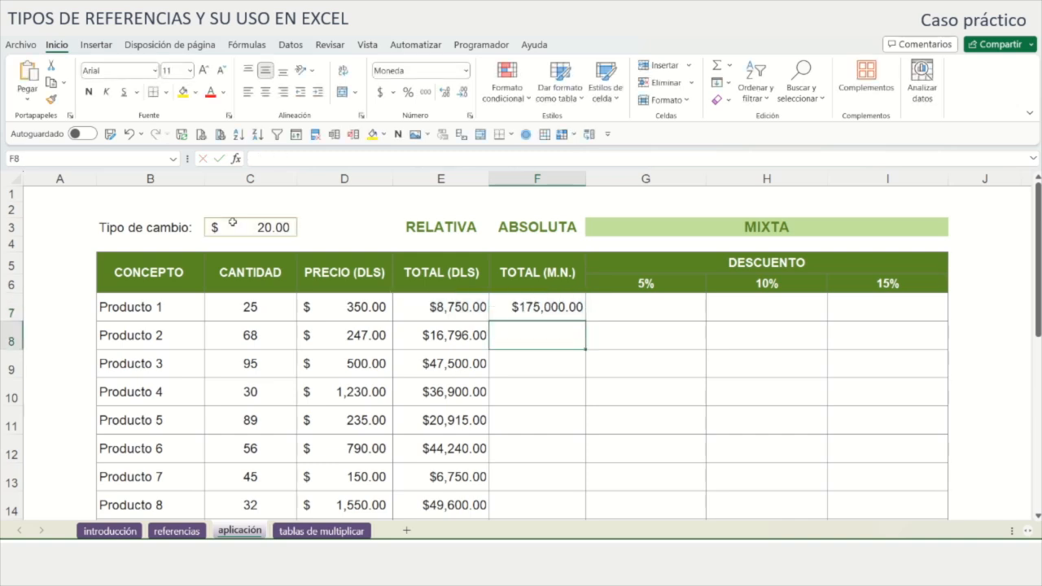
# Try copying the TOTAL (M.N.) formula with its relative references from F7 down to F11.
pyautogui.click(558, 310)
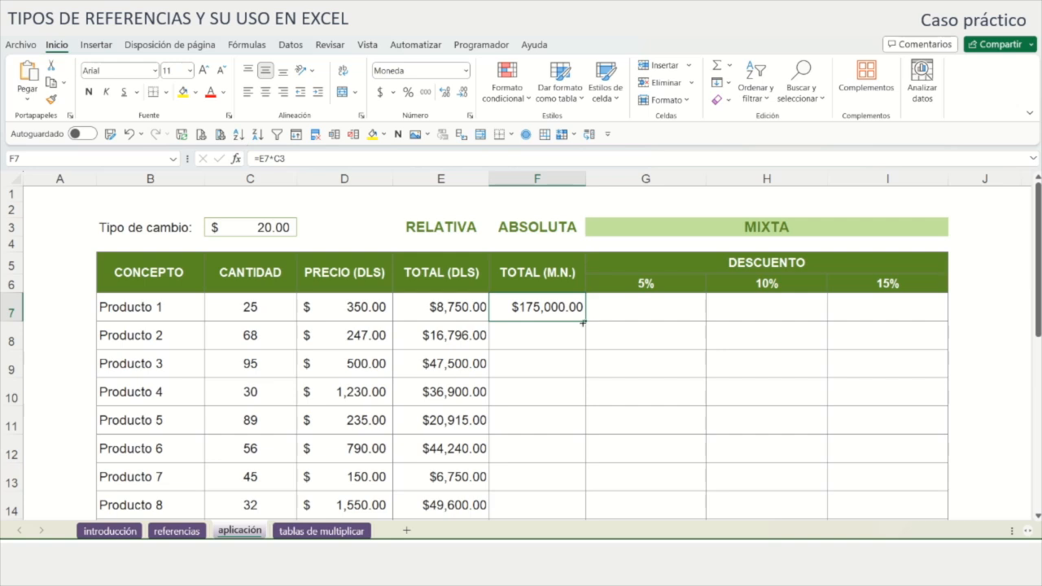
pyautogui.moveTo(585, 321); pyautogui.dragTo(591, 426)
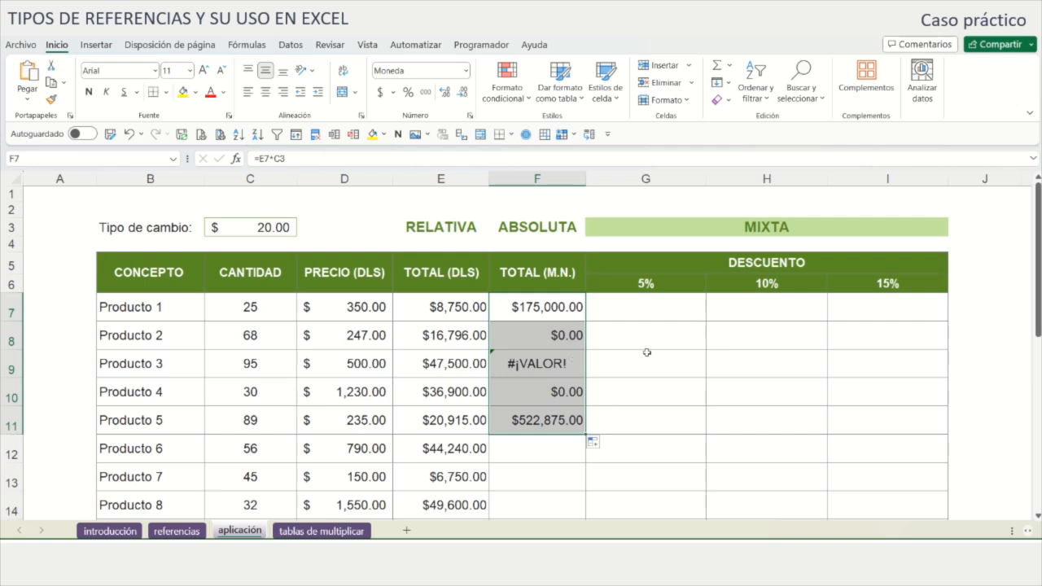
pyautogui.click(620, 365)
# Inspect which cells the copied TOTAL (M.N.) formulas in F9 and F11 refer to.
pyautogui.doubleClick(530, 365)
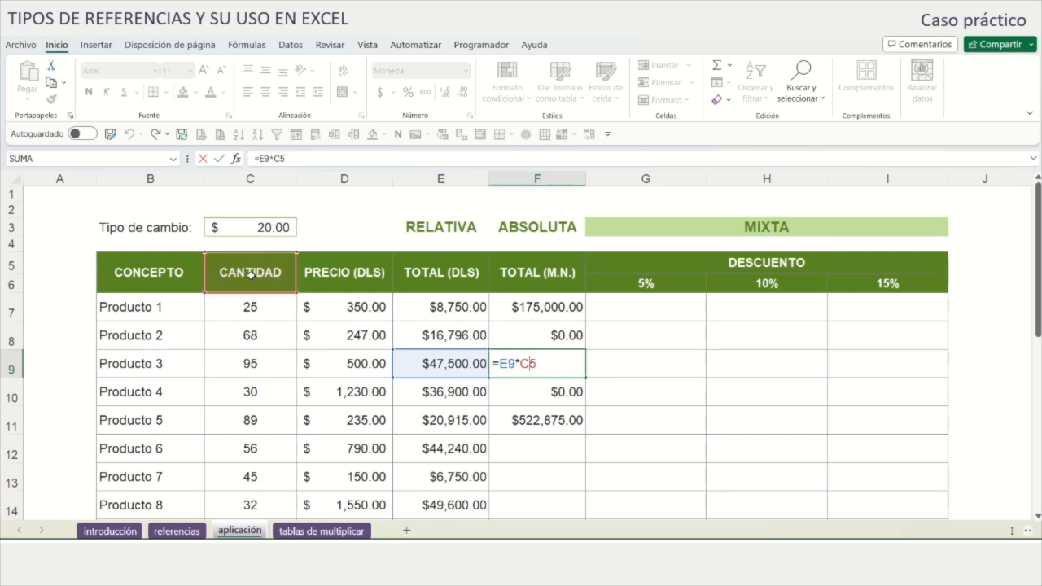
pyautogui.hotkey('ctrl', 'Return')
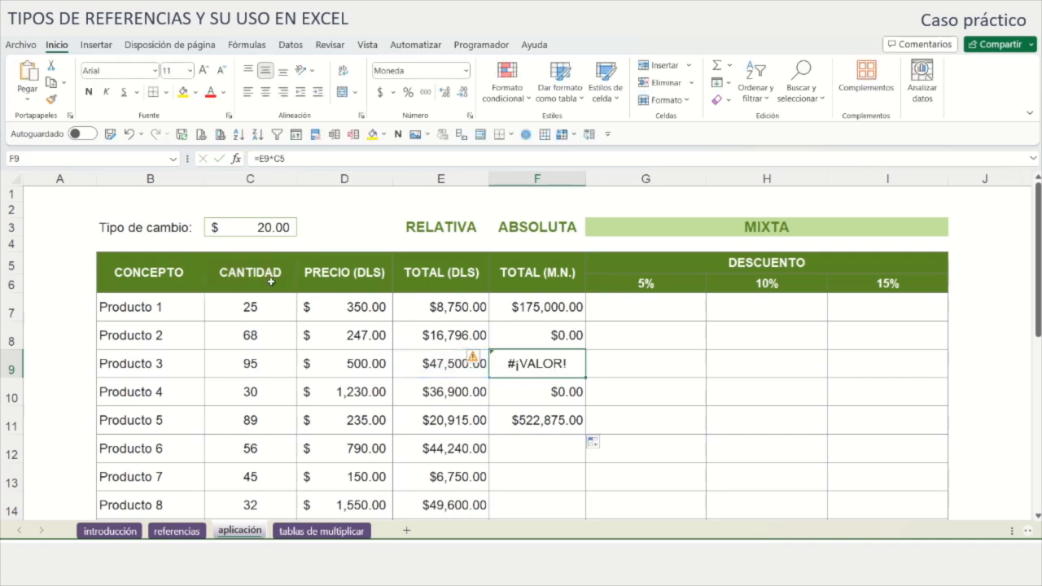
pyautogui.doubleClick(535, 418)
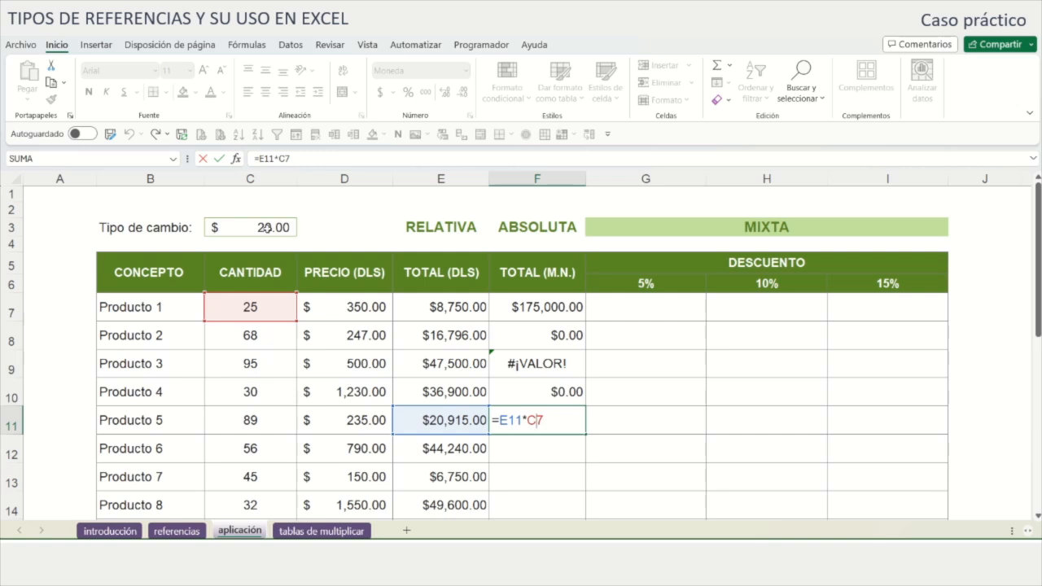
pyautogui.hotkey('ctrl', 'Return')
# Clear the copied TOTAL (M.N.) formulas from F8:F11.
pyautogui.moveTo(512, 348); pyautogui.dragTo(520, 423)
pyautogui.press('Delete')
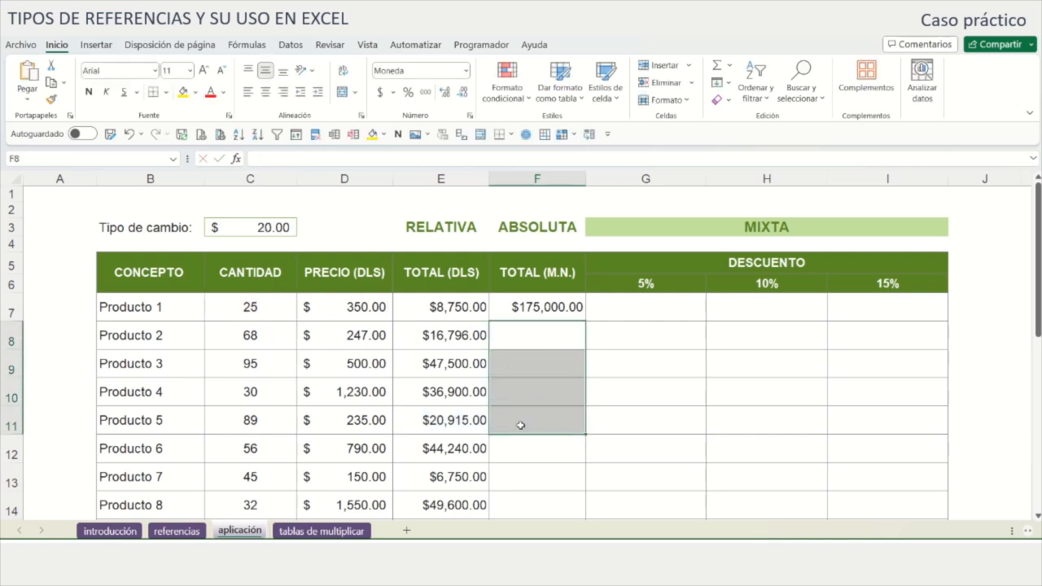
# Make the Tipo de cambio reference absolute in Producto 1's TOTAL (M.N.) formula in F7, giving =E7*$C$3.
pyautogui.click(526, 304)
pyautogui.doubleClick(528, 306)
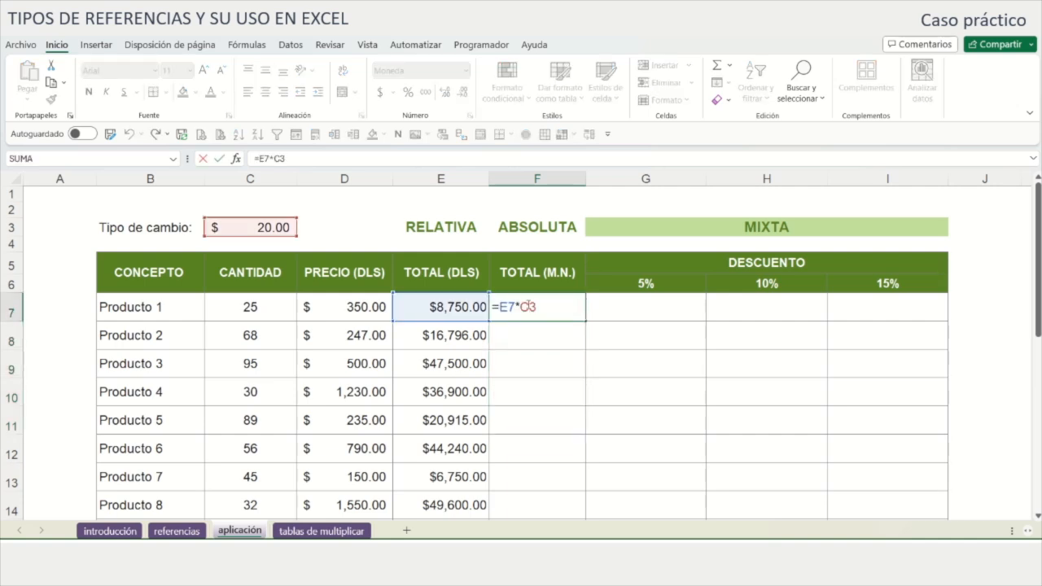
pyautogui.doubleClick(535, 309)
pyautogui.press('F4')
pyautogui.press('Return')
# Copy the TOTAL (M.N.) formula from F7 down to F11 and check the references in F11.
pyautogui.click(570, 312)
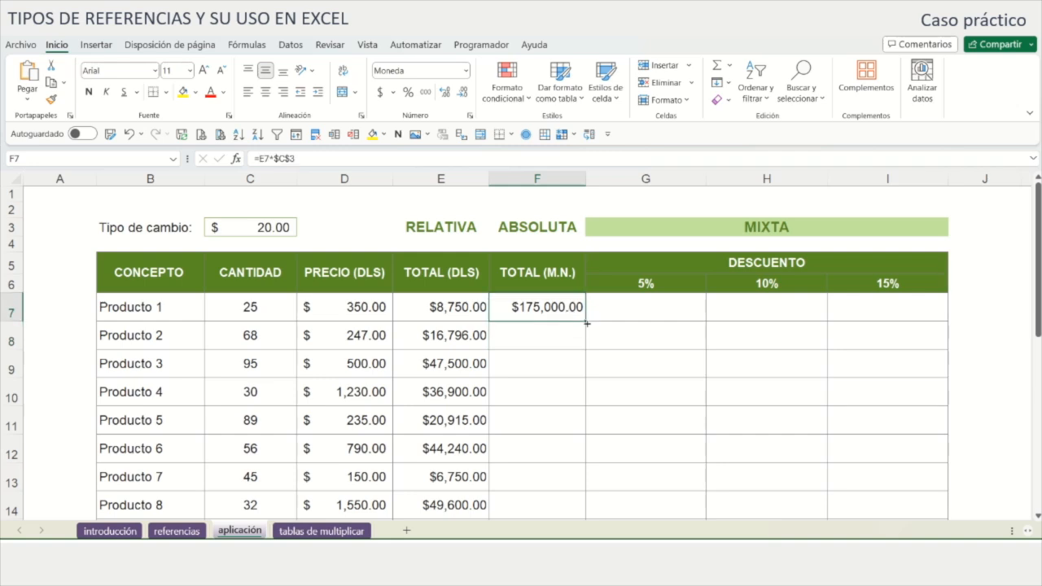
pyautogui.moveTo(587, 323); pyautogui.dragTo(585, 430)
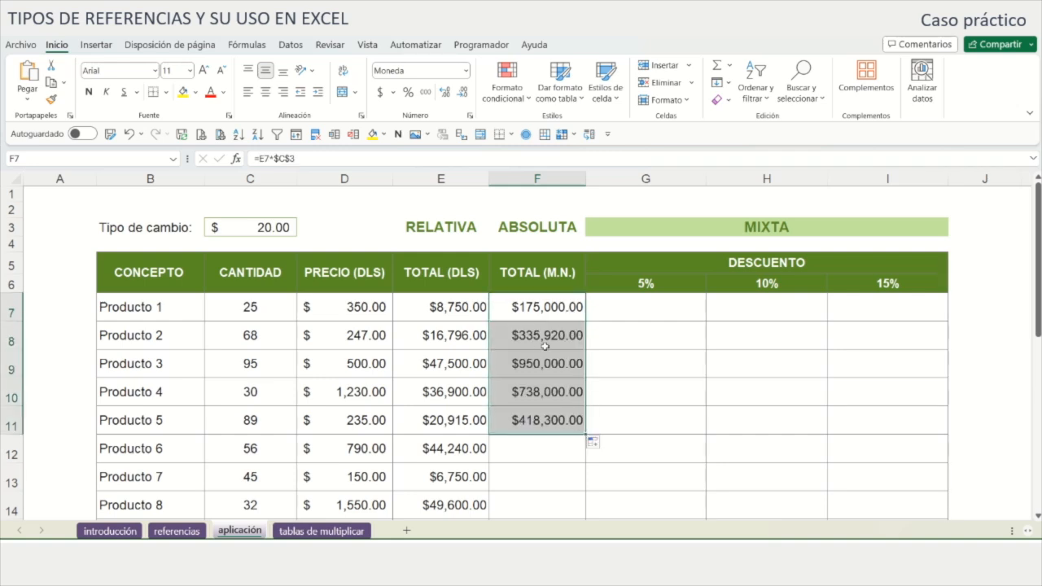
pyautogui.doubleClick(519, 419)
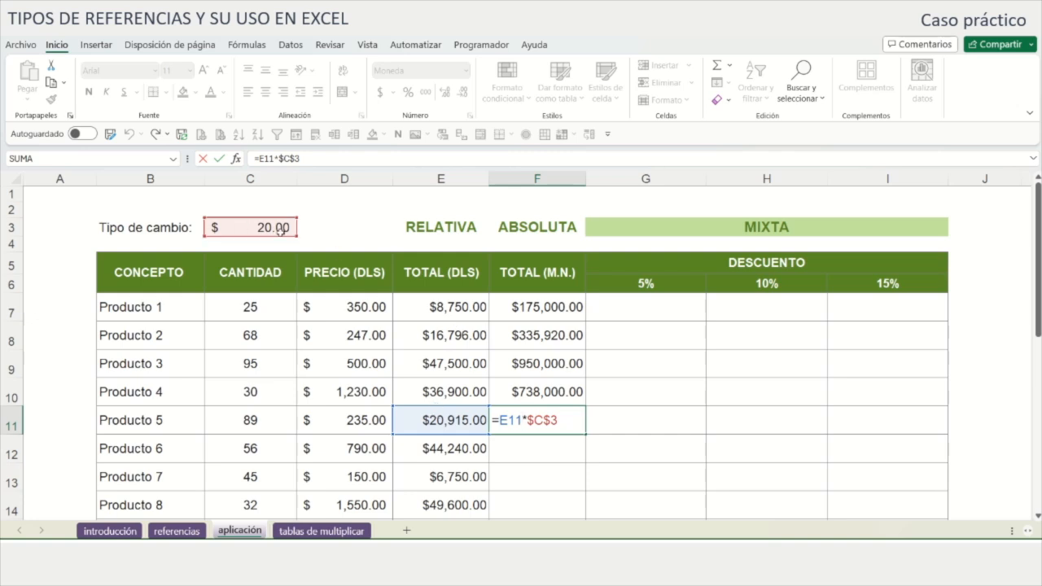
pyautogui.hotkey('ctrl', 'Return')
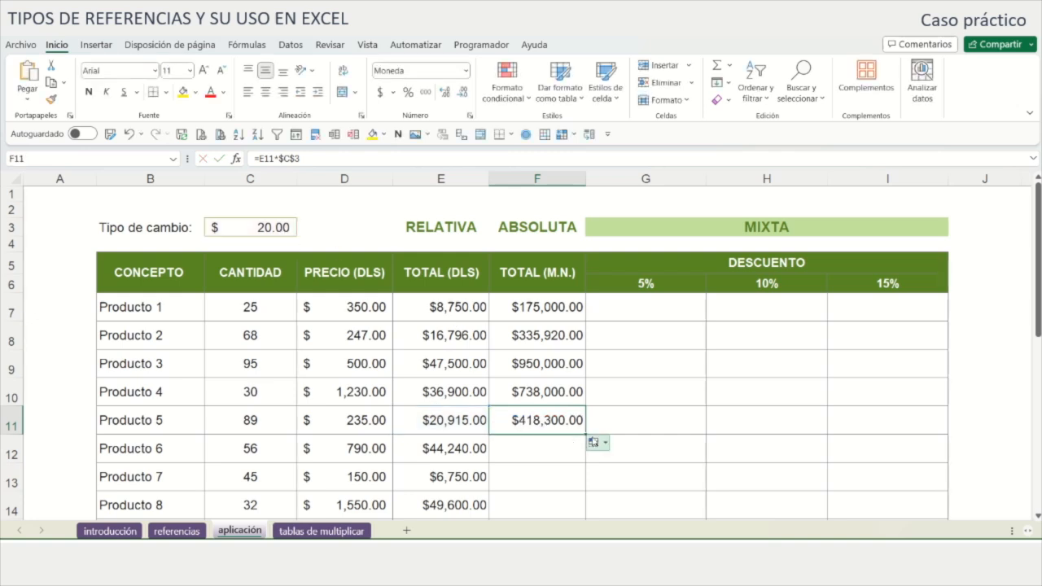
# Extend the TOTAL (M.N.) formula from F11 down to Producto 10 in F16.
pyautogui.moveTo(587, 442); pyautogui.dragTo(580, 493)
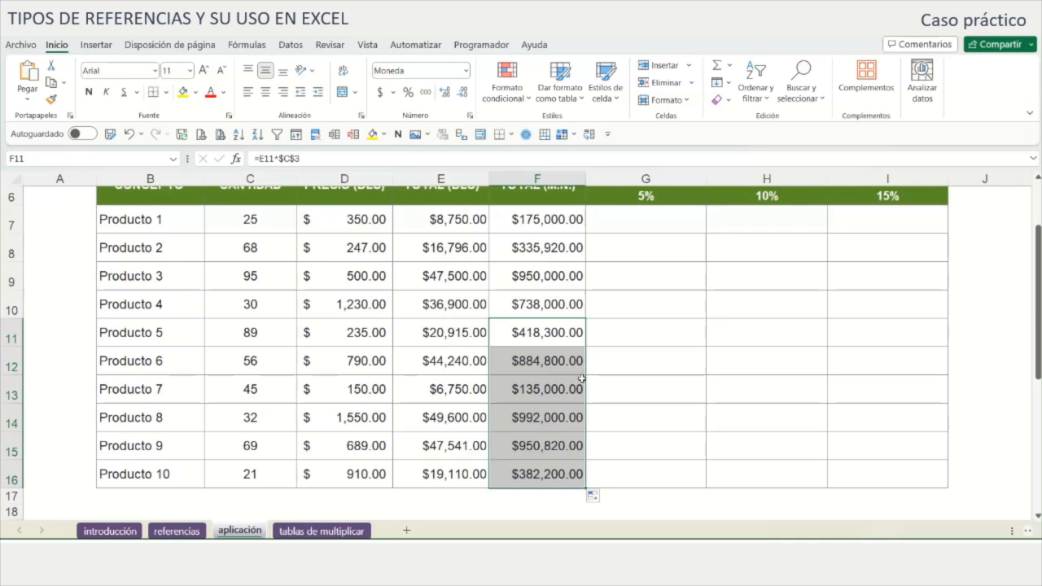
pyautogui.scroll(1, 581, 381)
pyautogui.scroll(1, 581, 380)
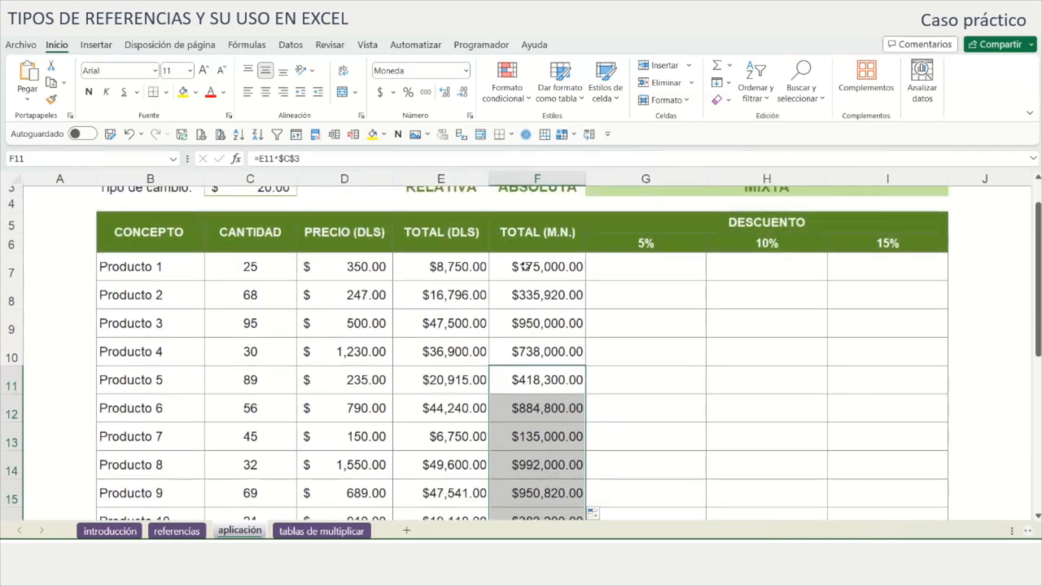
pyautogui.click(544, 272)
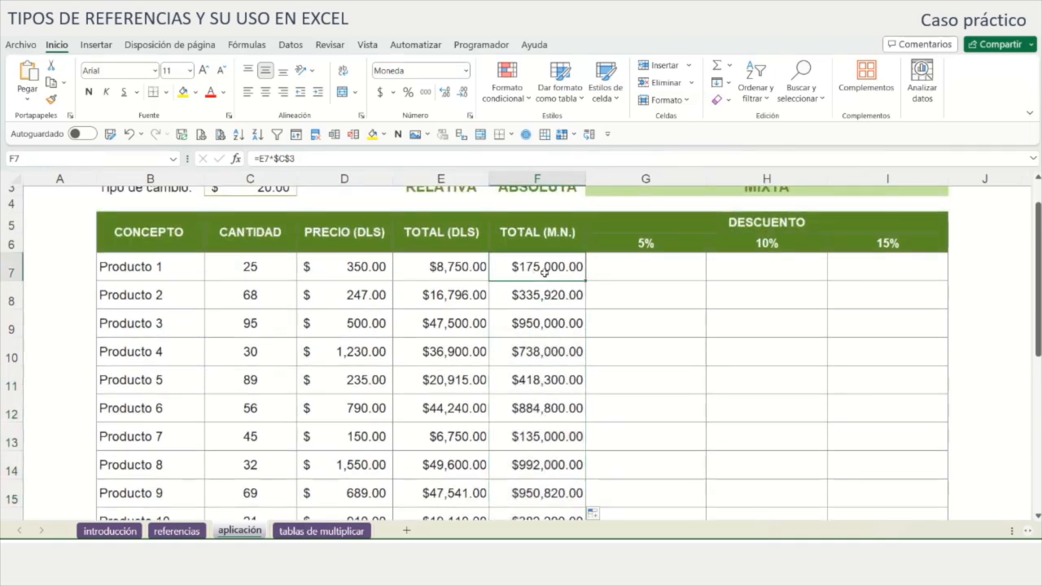
pyautogui.scroll(1, 679, 342)
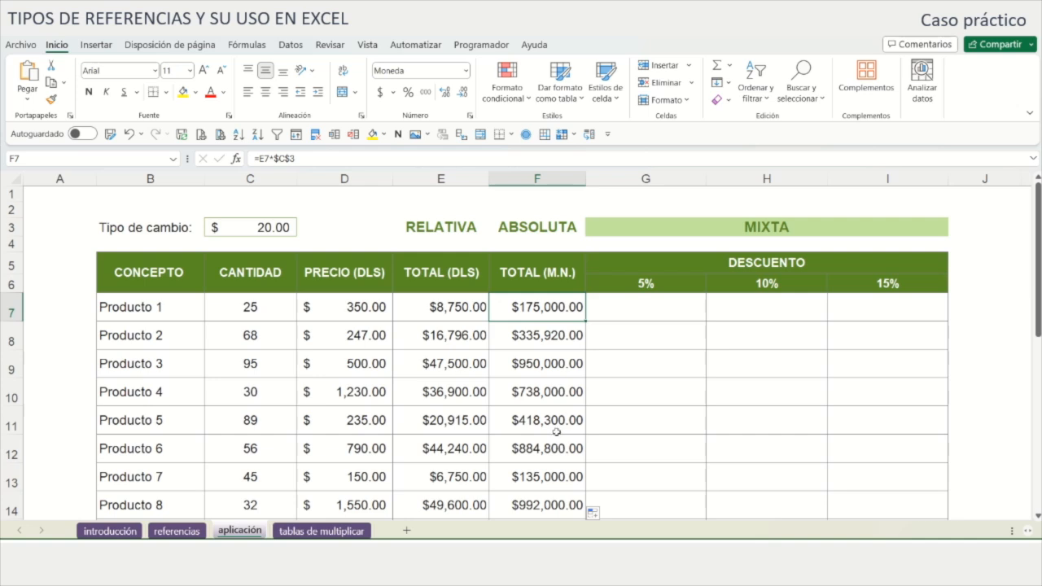
# Calculate Producto 1's 5% discount in G7 with =F7*G6.
pyautogui.click(649, 309)
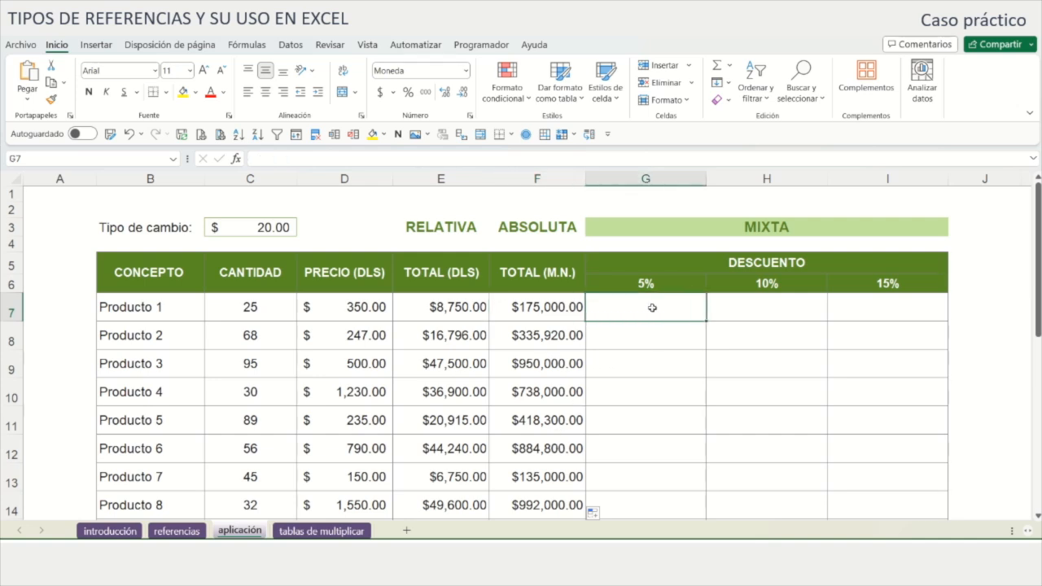
pyautogui.write('=')
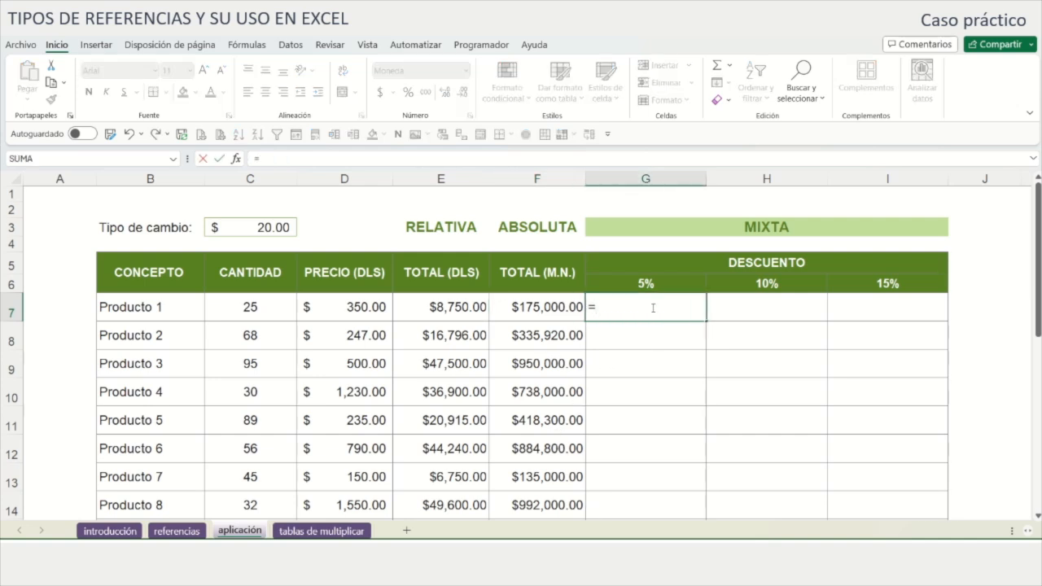
pyautogui.click(517, 306)
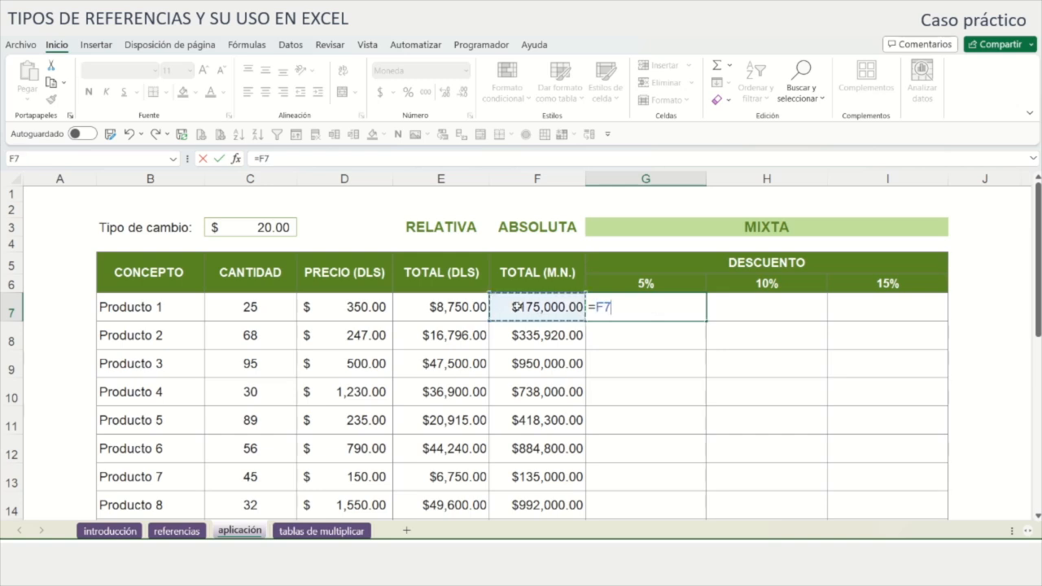
pyautogui.write('*')
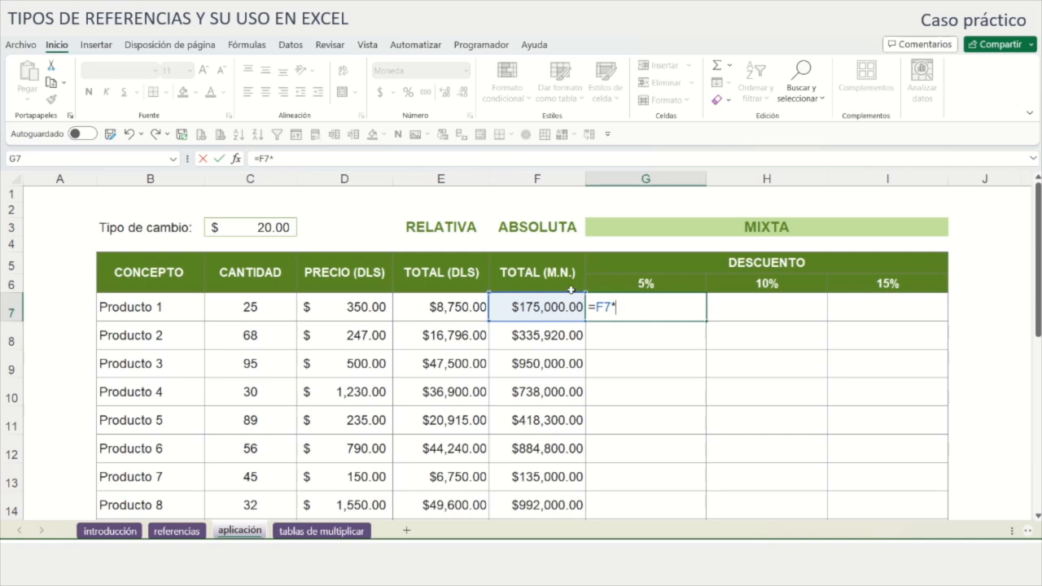
pyautogui.click(620, 287)
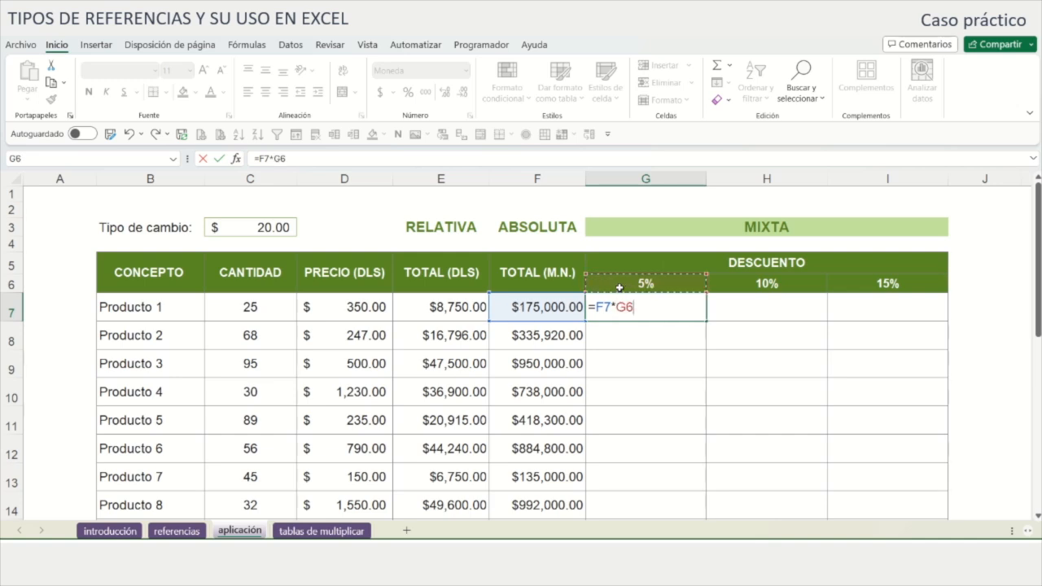
pyautogui.press('Return')
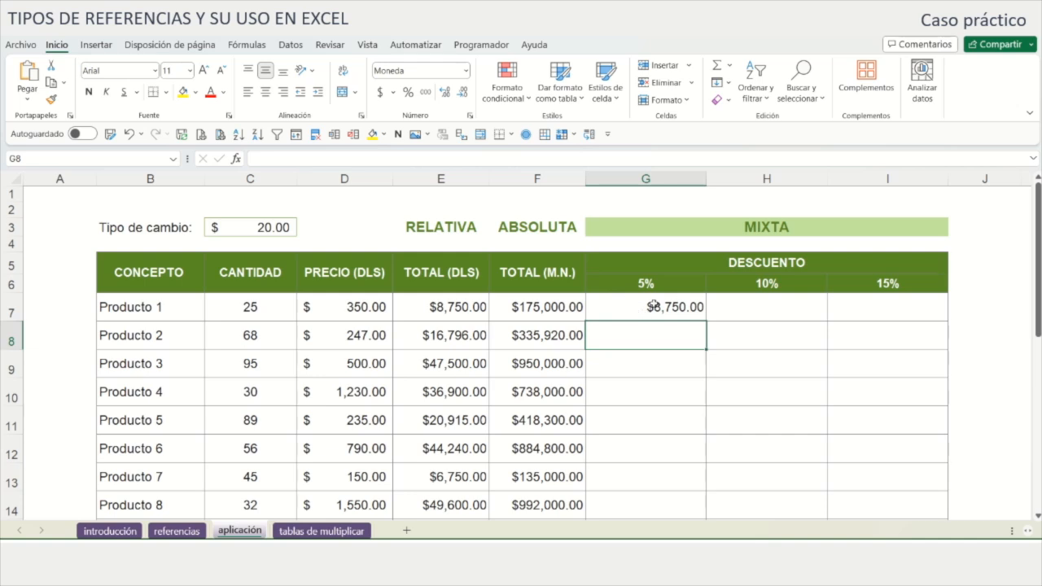
# Review the relative references in G7 and try copying its discount formula across to I7.
pyautogui.doubleClick(647, 303)
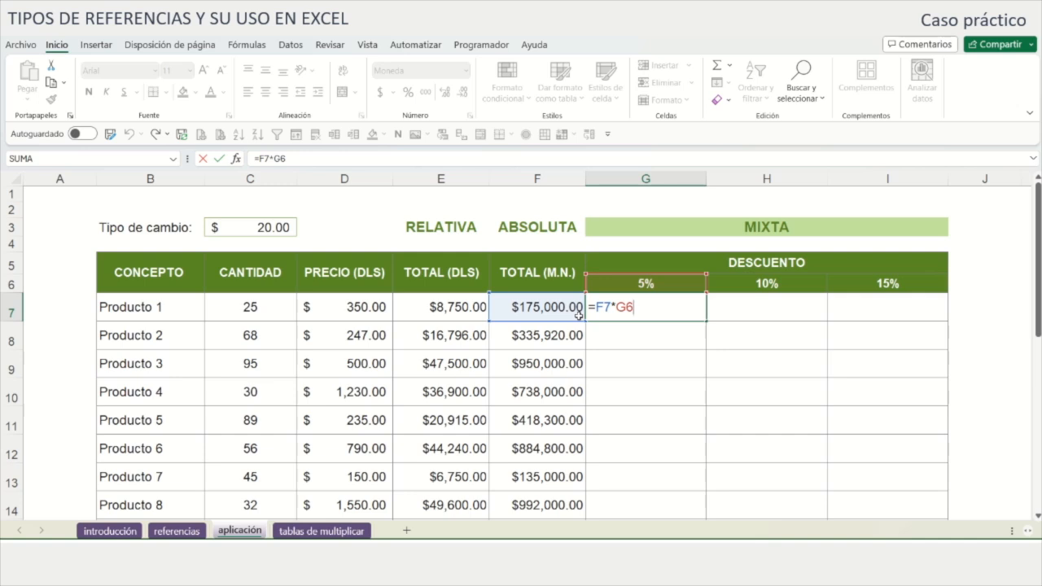
pyautogui.hotkey('ctrl', 'Return')
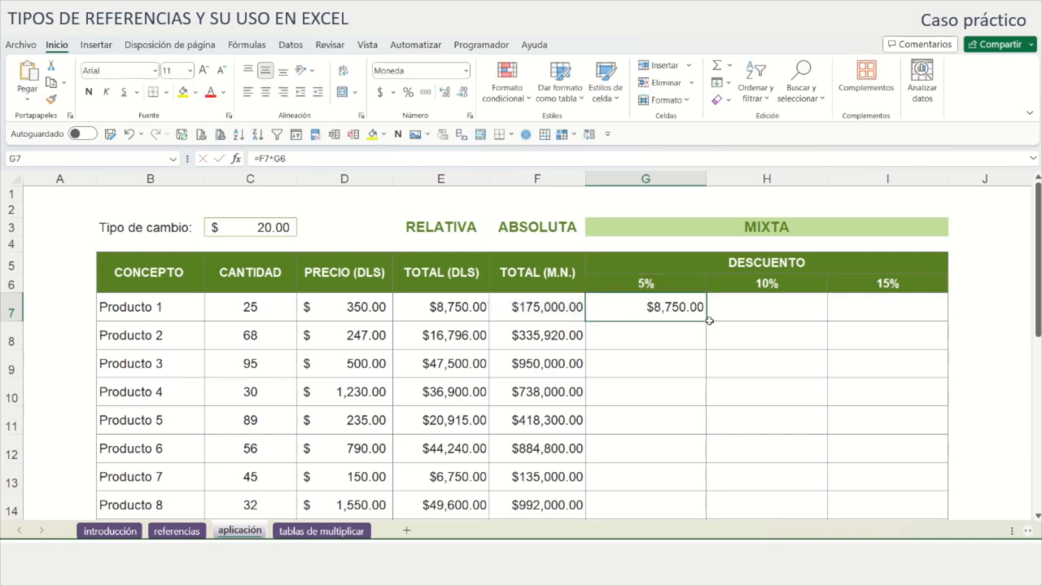
pyautogui.moveTo(708, 321); pyautogui.dragTo(909, 323)
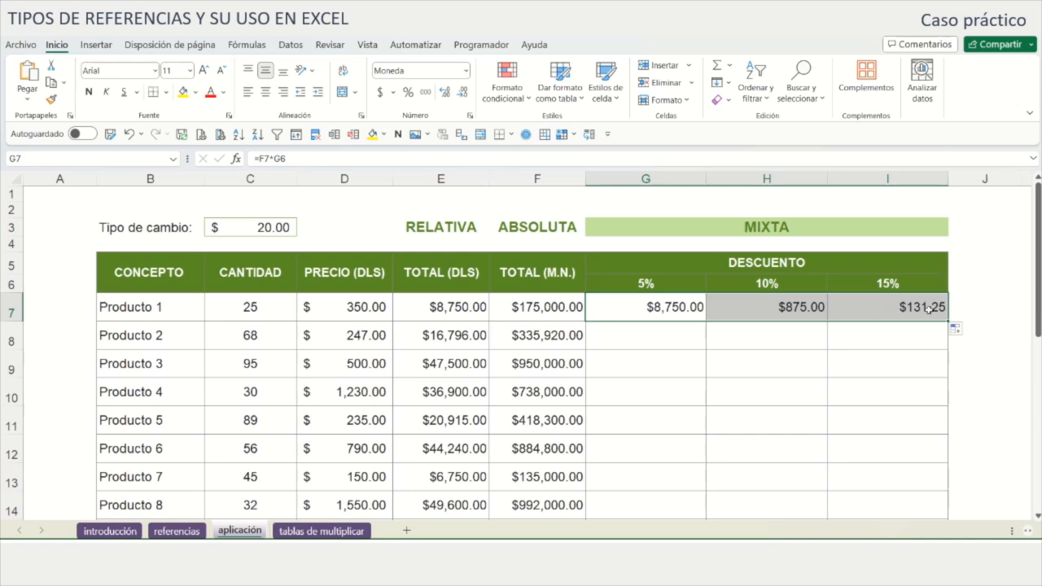
# Inspect which cells the copied formula in I7 refers to, and clear the copies from H7:I7.
pyautogui.doubleClick(875, 308)
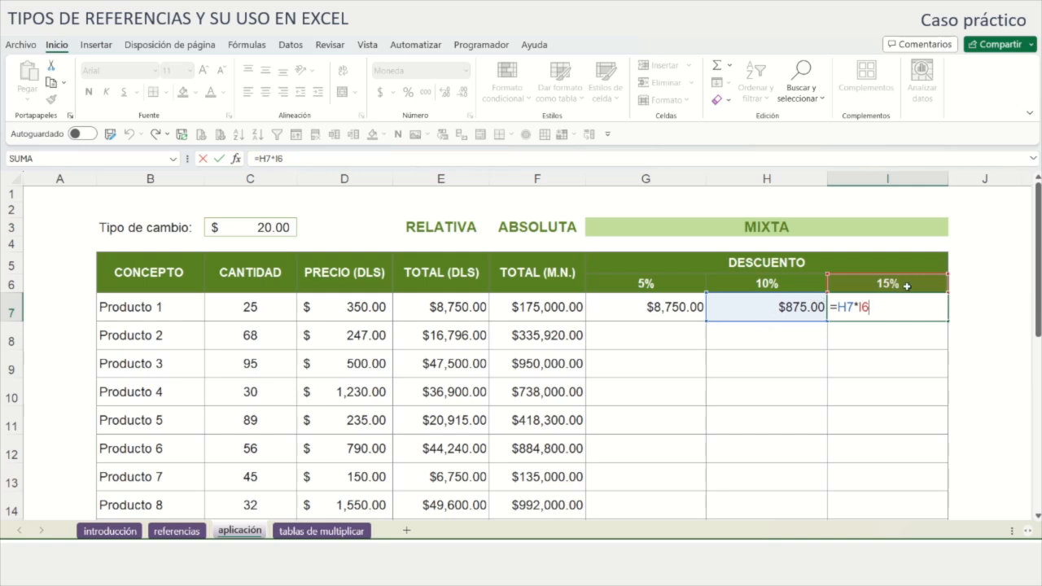
pyautogui.press('Return')
pyautogui.moveTo(794, 304); pyautogui.dragTo(847, 303)
pyautogui.press('Delete')
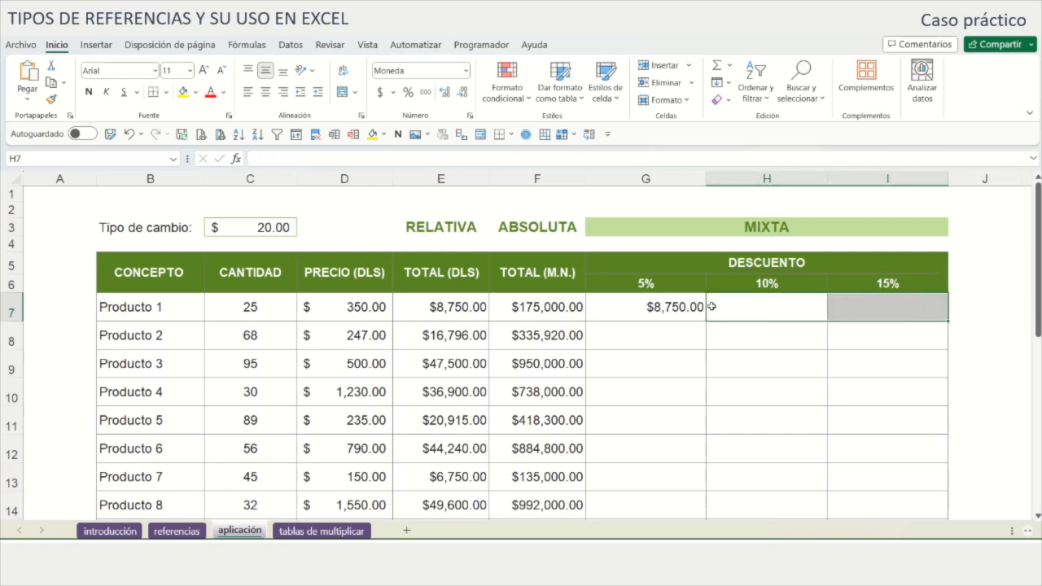
# Lock column F in Producto 1's 5% discount formula in G7, giving =$F7*G6.
pyautogui.click(624, 307)
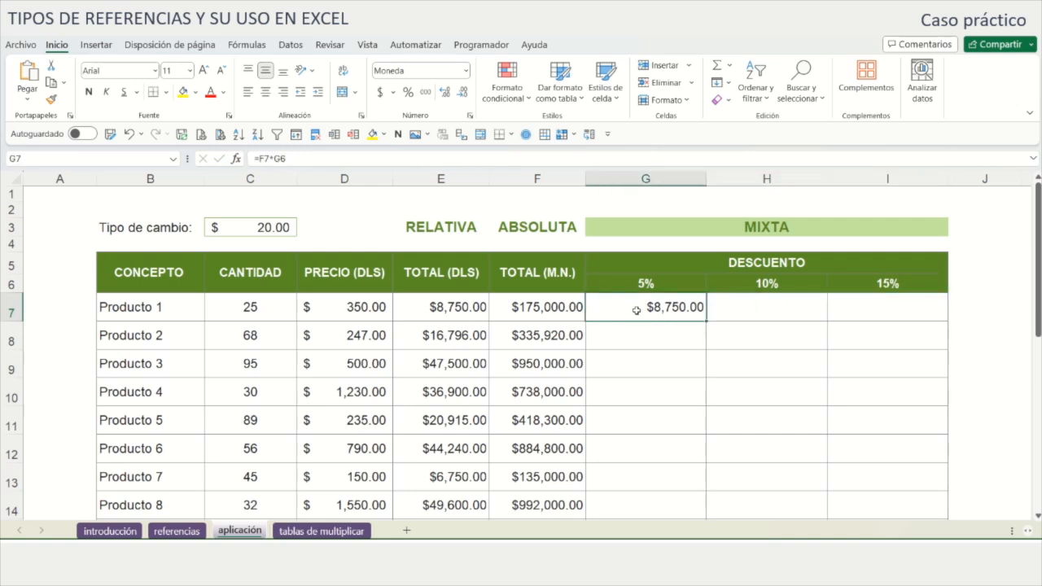
pyautogui.doubleClick(637, 310)
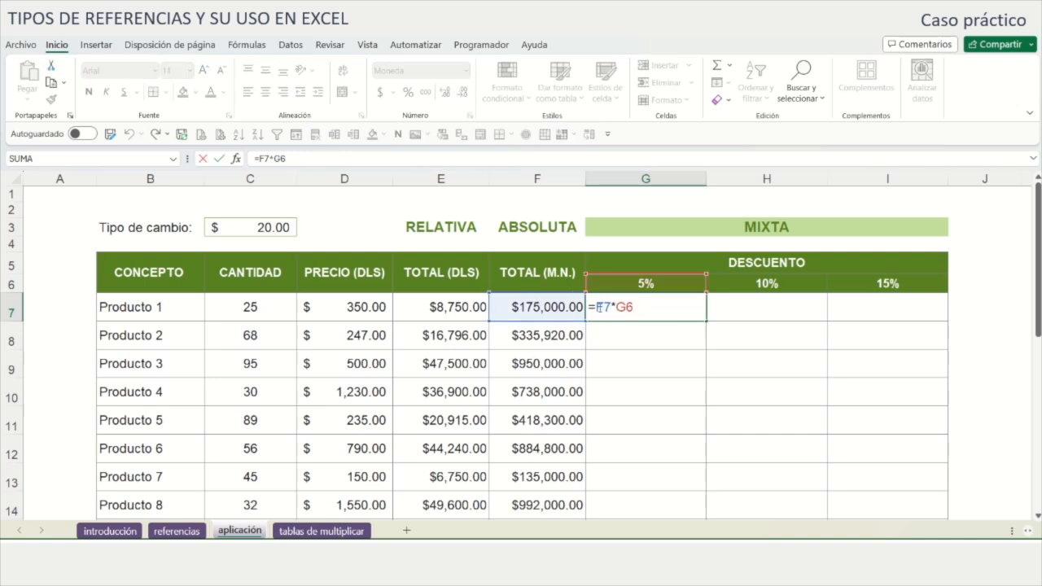
pyautogui.doubleClick(603, 307)
pyautogui.write('$')
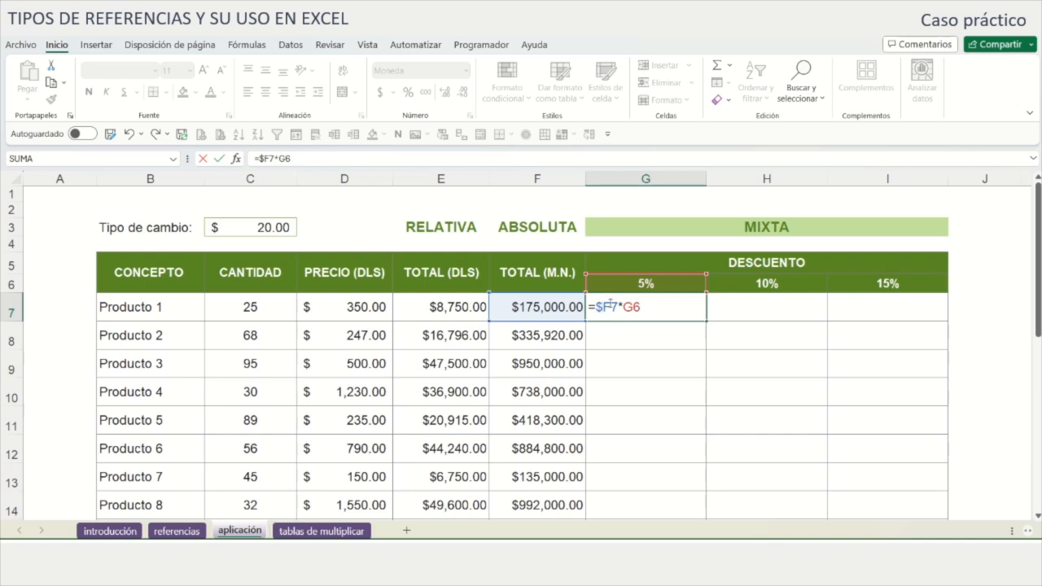
pyautogui.press('Return')
# Copy the discount formula with the locked column from G7 across to I7 and check the references in I7.
pyautogui.click(679, 310)
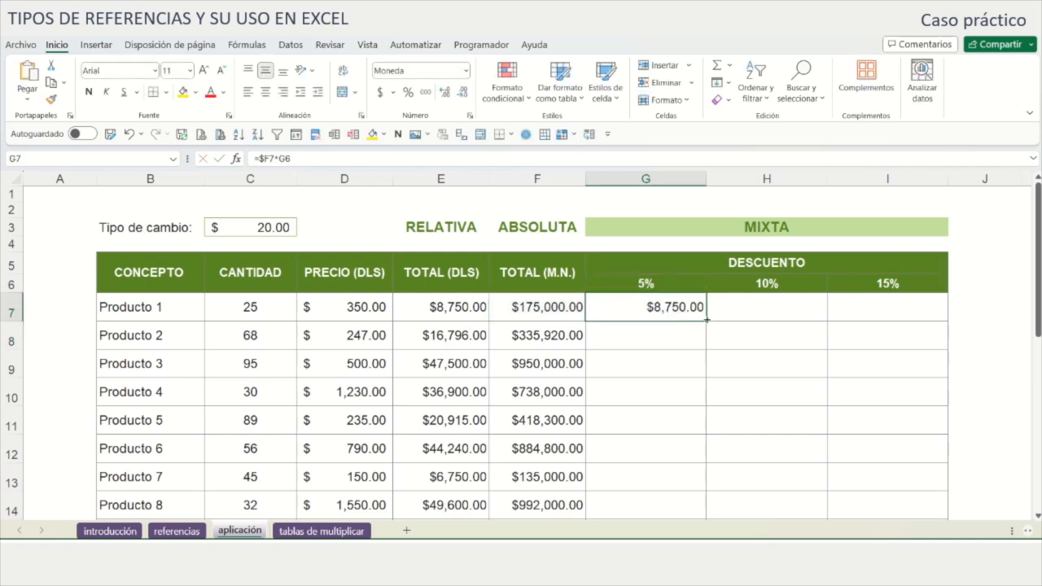
pyautogui.moveTo(706, 322); pyautogui.dragTo(900, 325)
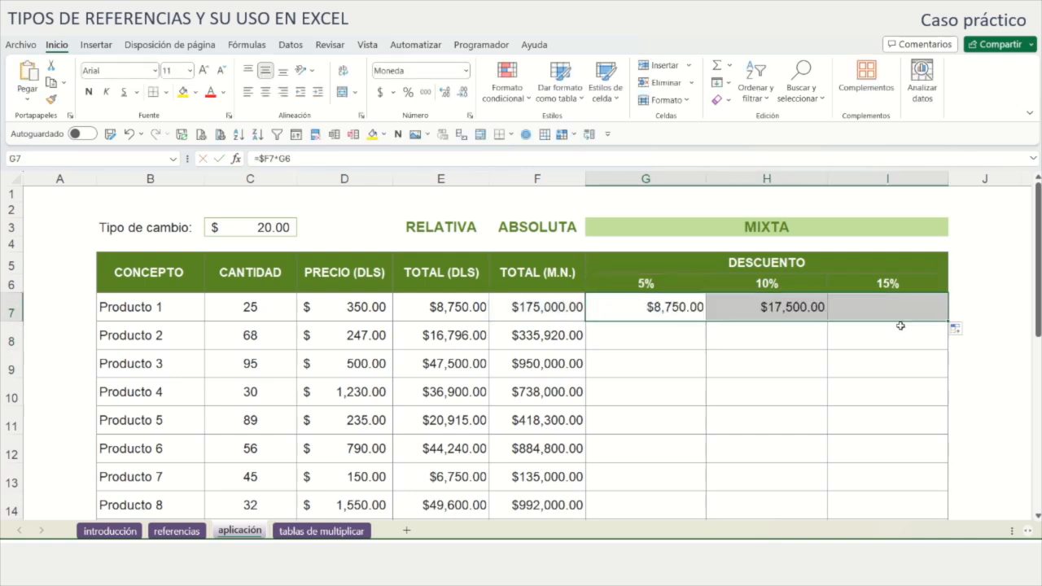
pyautogui.doubleClick(890, 306)
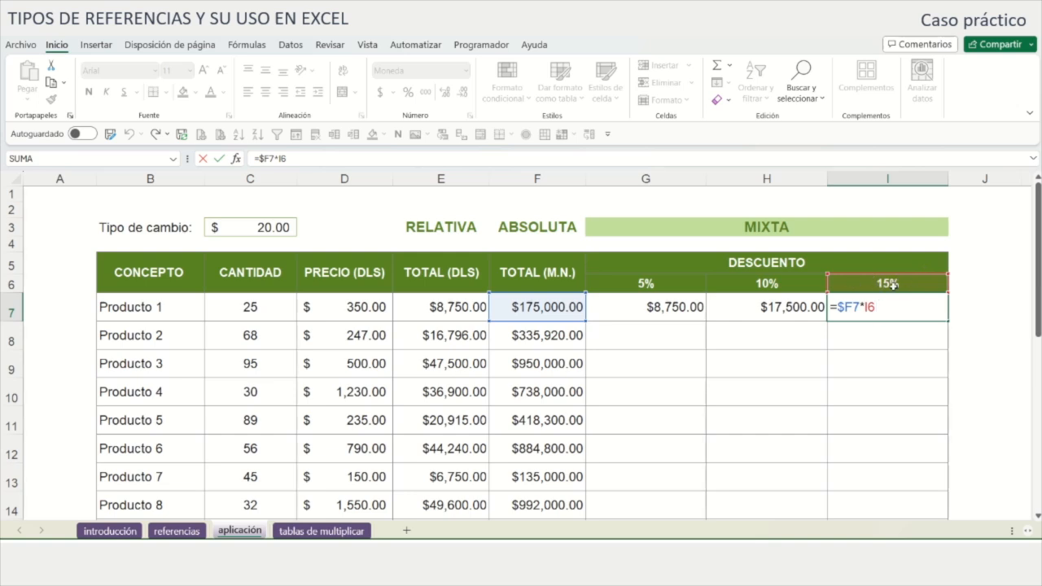
pyautogui.hotkey('ctrl', 'Return')
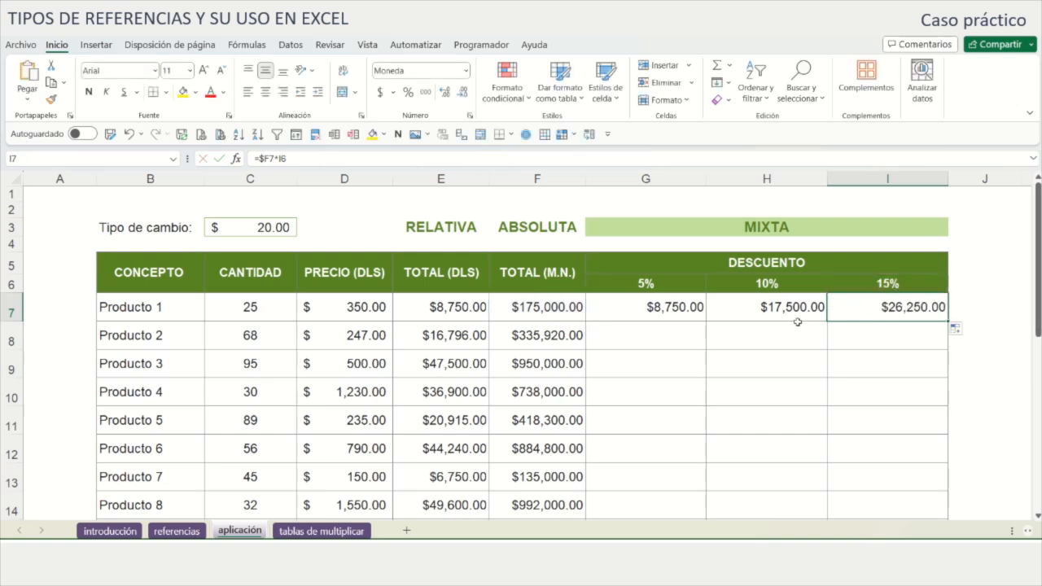
# Try copying the discount formulas from G7:I7 down to Producto 3 in row 9.
pyautogui.moveTo(657, 306); pyautogui.dragTo(912, 315)
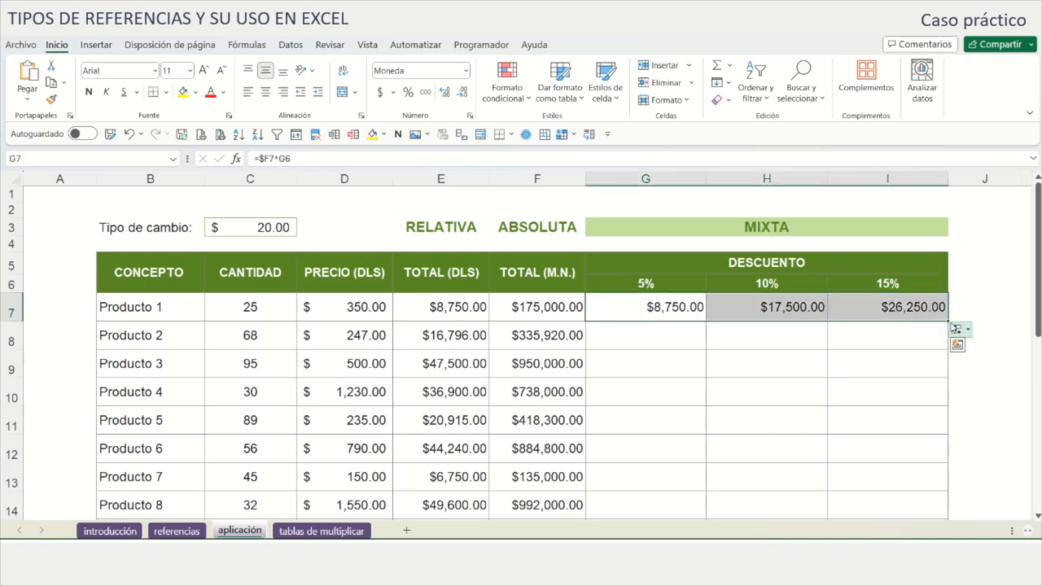
pyautogui.moveTo(950, 321); pyautogui.dragTo(944, 373)
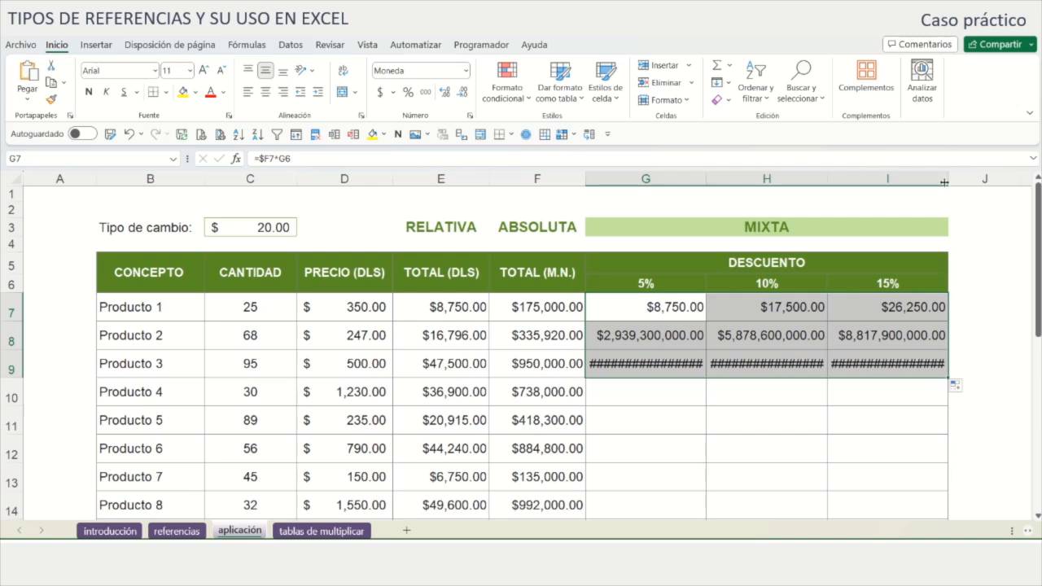
# Widen column I to fit Producto 3's 15% discount amount and inspect which cells I9 refers to.
pyautogui.moveTo(945, 181); pyautogui.dragTo(994, 181)
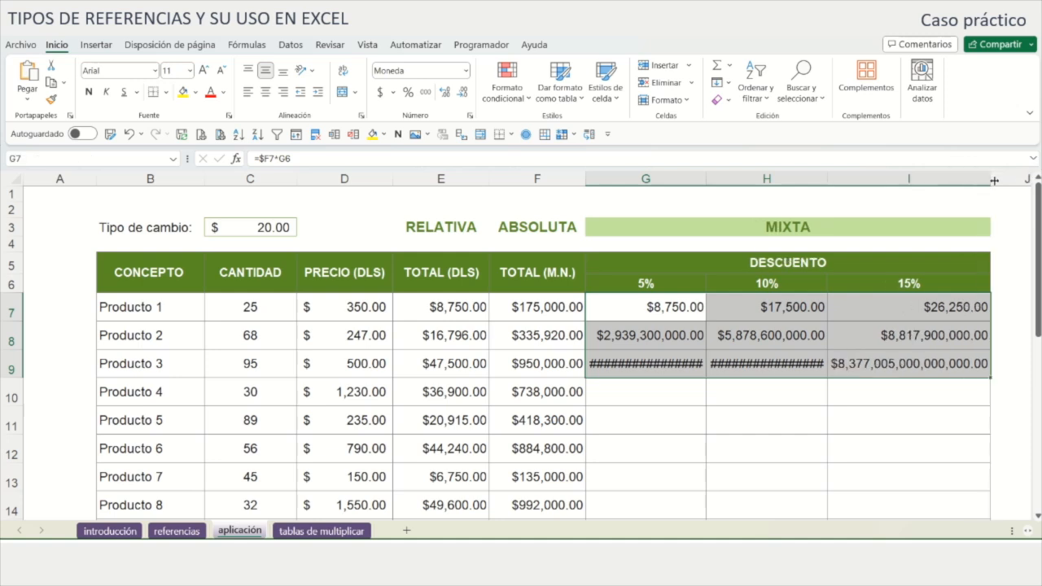
pyautogui.doubleClick(866, 368)
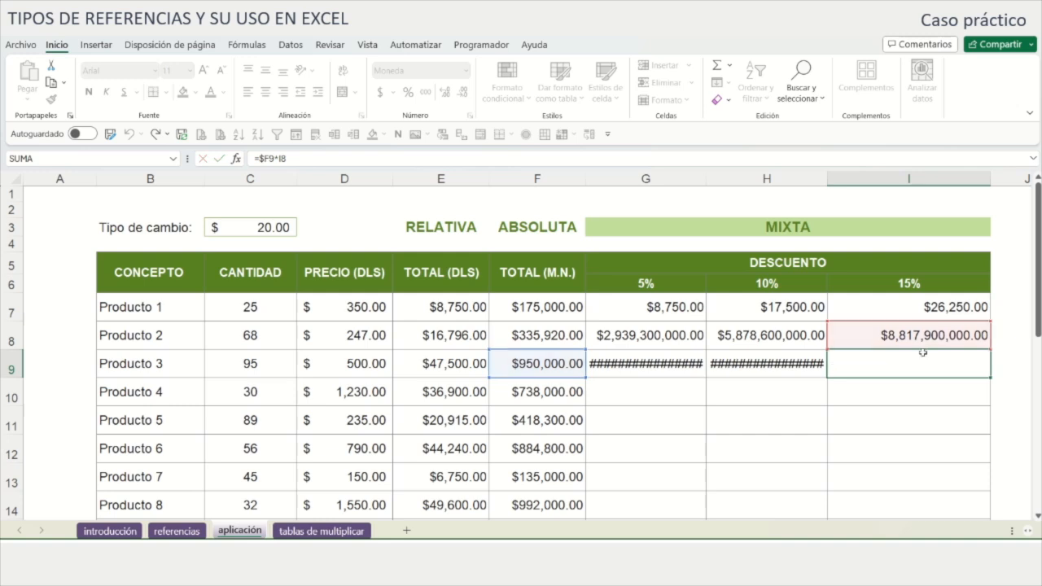
pyautogui.press('Return')
# Clear the copied discount formulas from G8:I9 and H7:I7, keeping only the one in G7.
pyautogui.moveTo(648, 335); pyautogui.dragTo(912, 370)
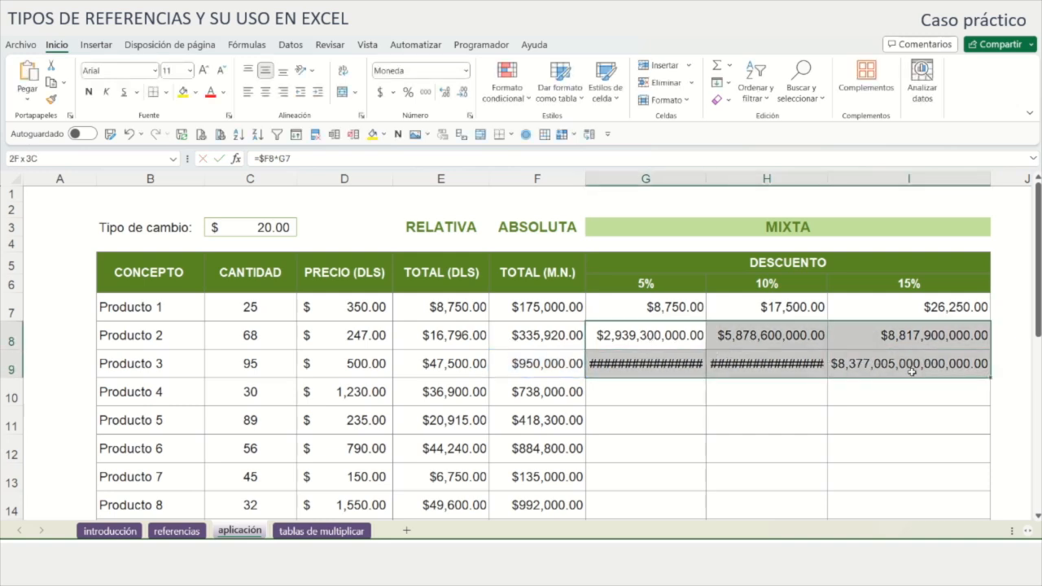
pyautogui.press('Delete')
pyautogui.moveTo(771, 306); pyautogui.dragTo(905, 302)
pyautogui.press('Delete')
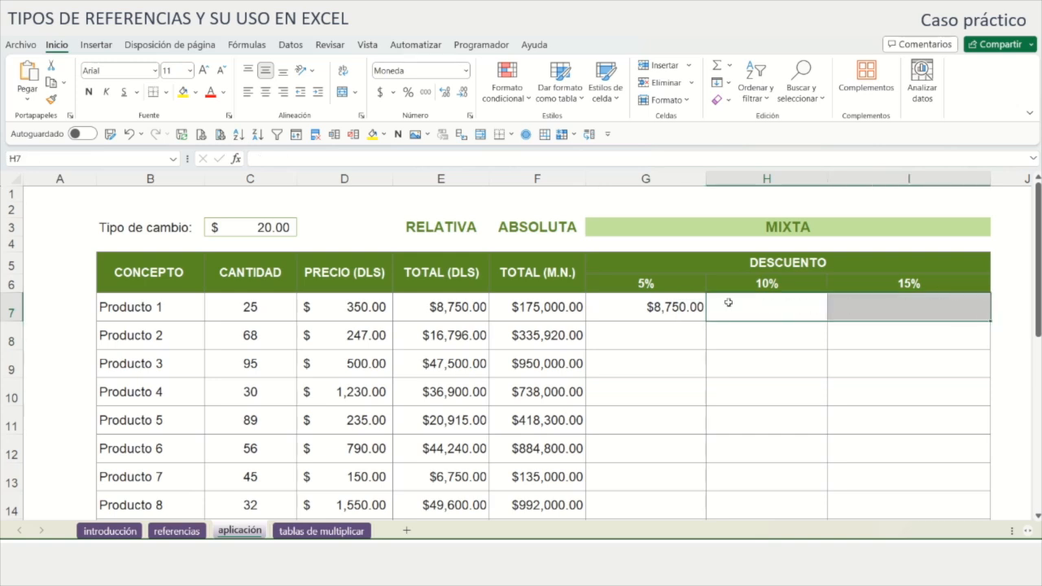
# Lock the row of the discount percentage in G7 so the formula is =$F7*G$6.
pyautogui.click(656, 311)
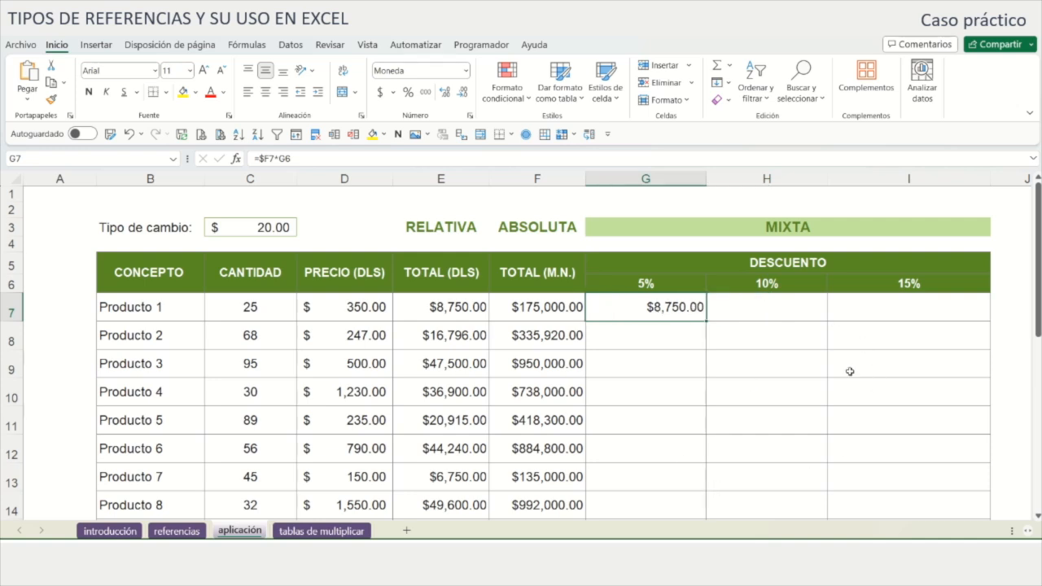
pyautogui.doubleClick(664, 310)
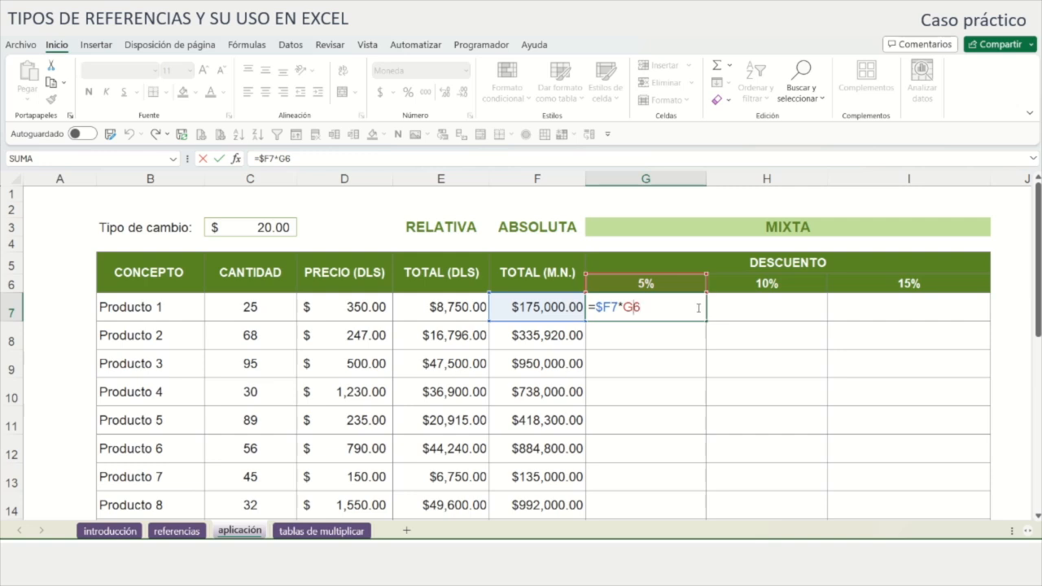
pyautogui.write('$')
pyautogui.hotkey('ctrl', 'Return')
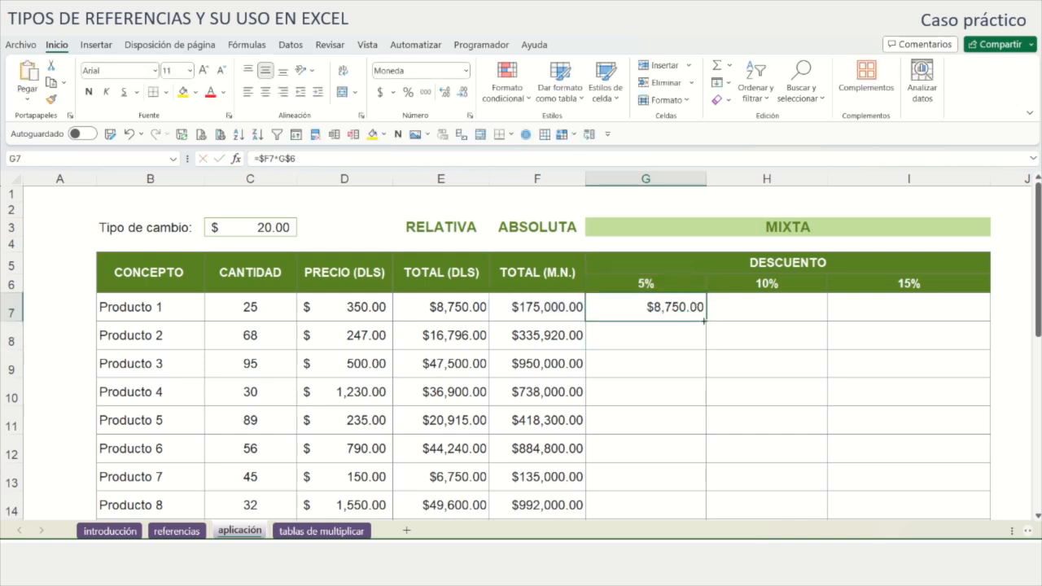
# Copy the mixed-reference discount formula from G7 across to I7 and check which cells I7 refers to.
pyautogui.moveTo(704, 321); pyautogui.dragTo(912, 324)
pyautogui.doubleClick(907, 307)
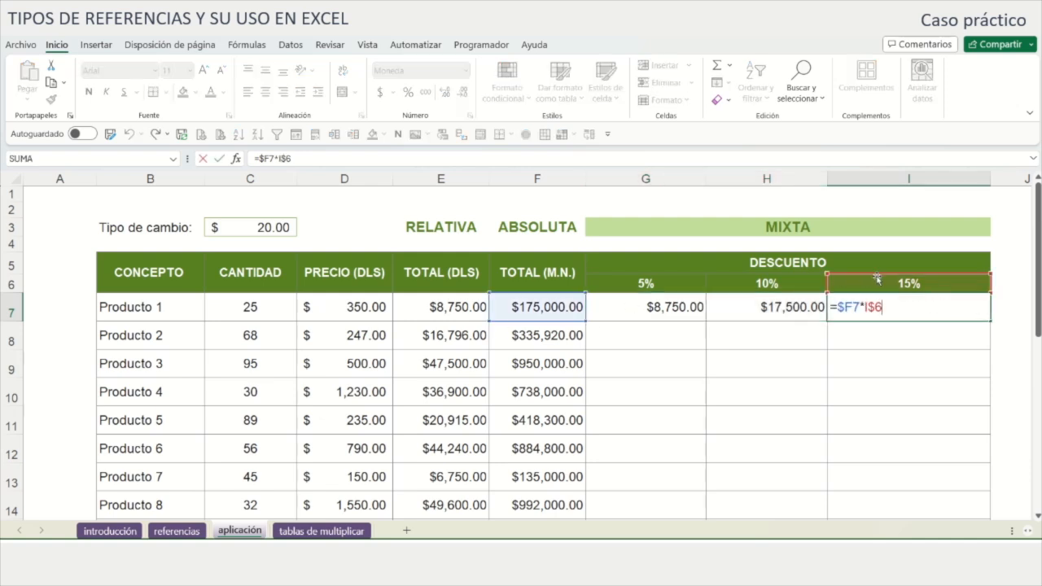
pyautogui.press('Escape')
# Copy the discount formulas in G7:I7 down to Producto 3 in row 9 and check the references in I9.
pyautogui.moveTo(652, 308); pyautogui.dragTo(914, 315)
pyautogui.moveTo(989, 323); pyautogui.dragTo(987, 373)
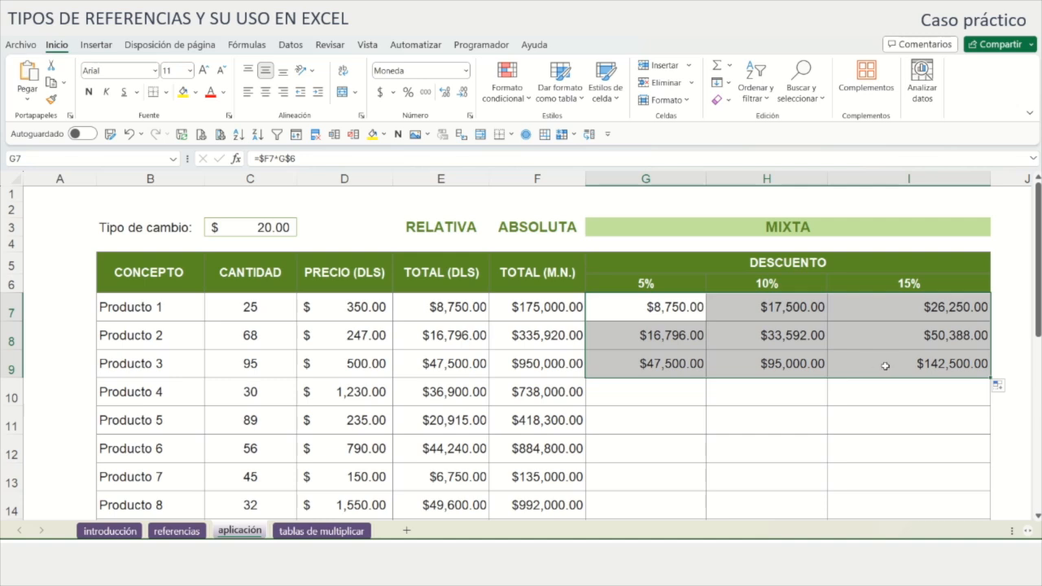
pyautogui.doubleClick(918, 364)
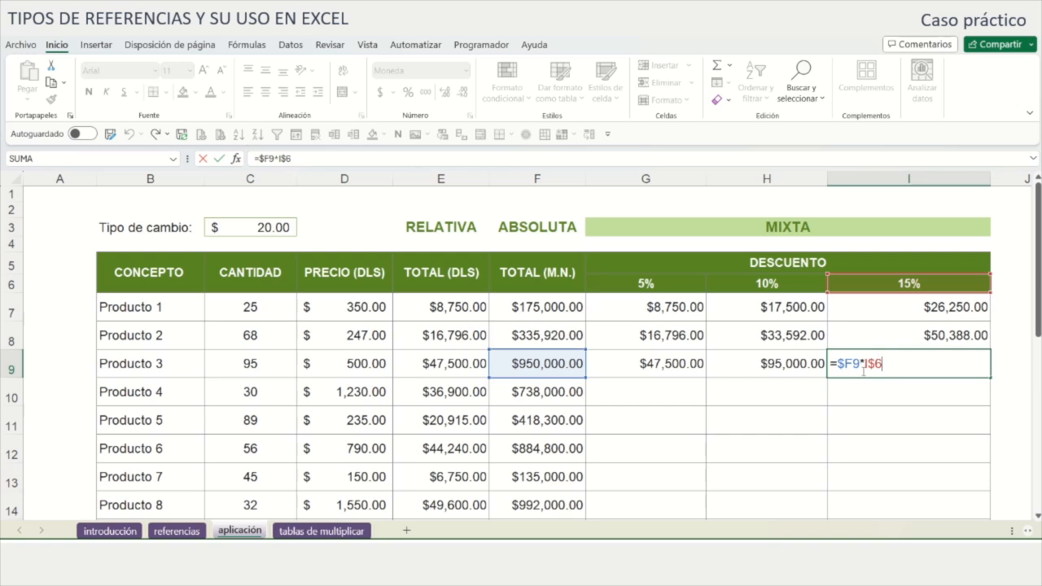
pyautogui.press('Return')
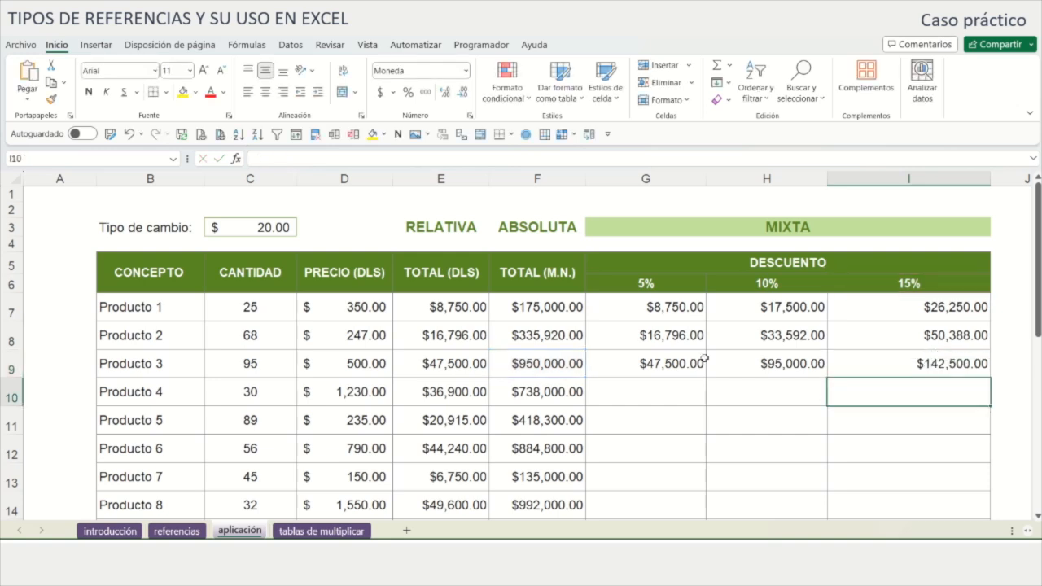
# Copy the discount formulas in G9:I9 down to Producto 10 in row 16 and check the references in I16.
pyautogui.moveTo(681, 368); pyautogui.dragTo(962, 371)
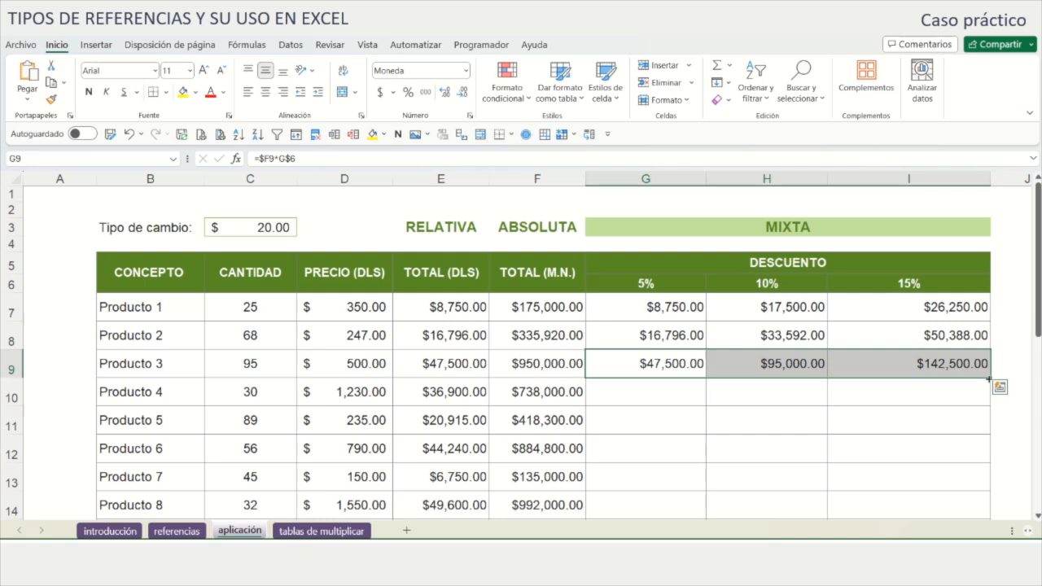
pyautogui.moveTo(990, 394); pyautogui.dragTo(904, 476)
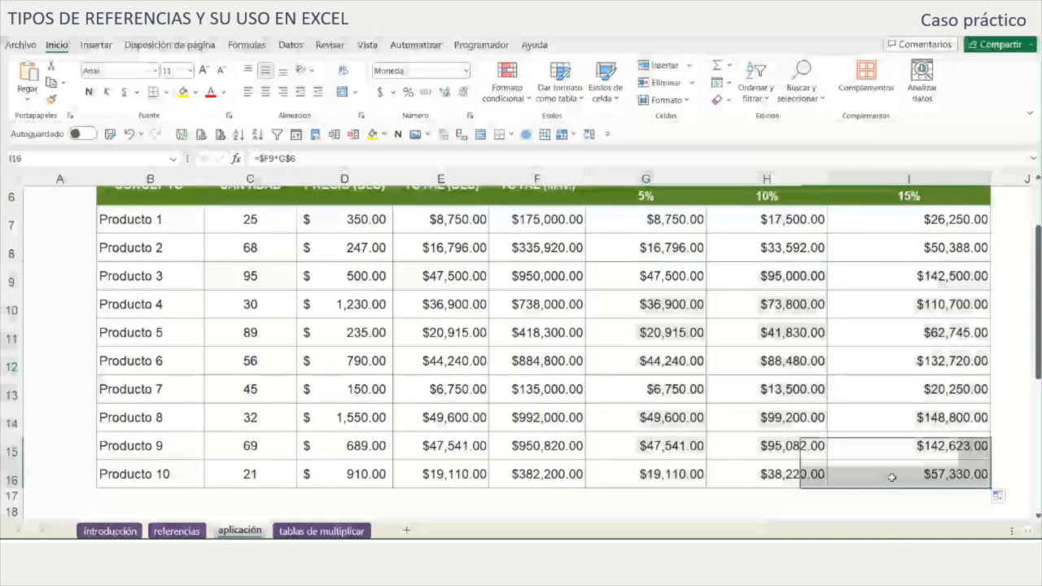
pyautogui.doubleClick(893, 474)
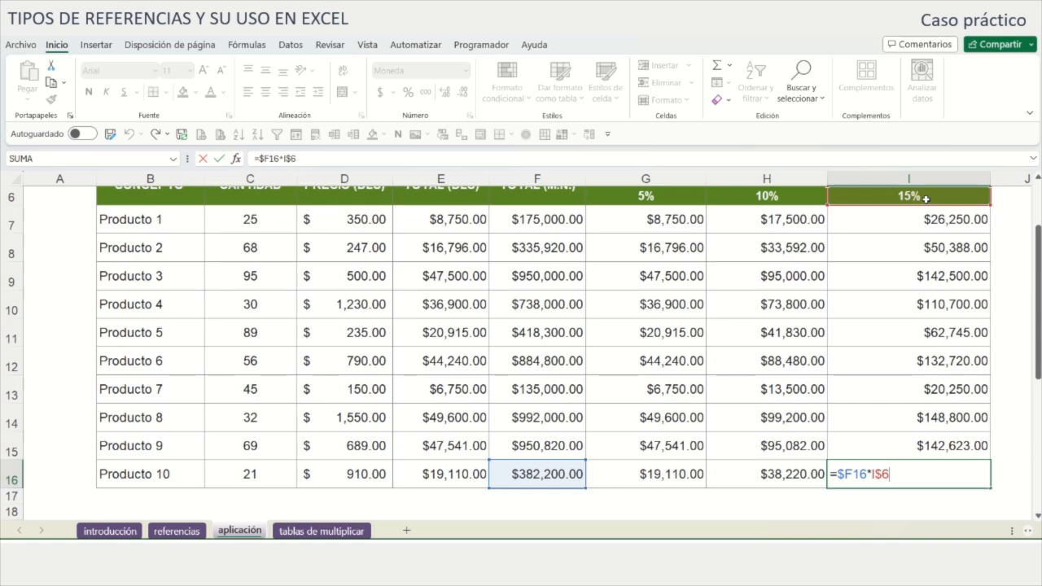
pyautogui.press('Return')
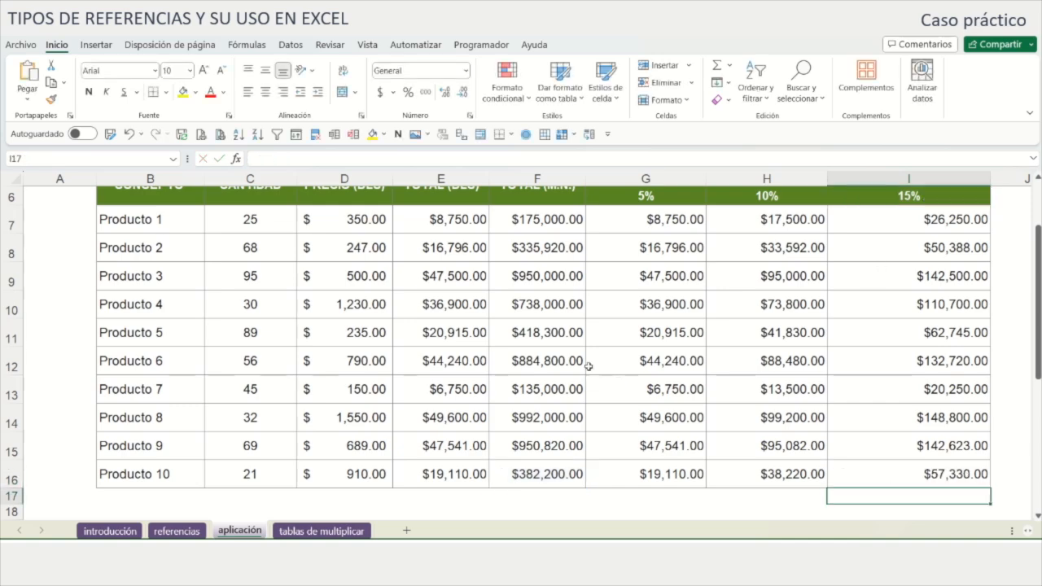